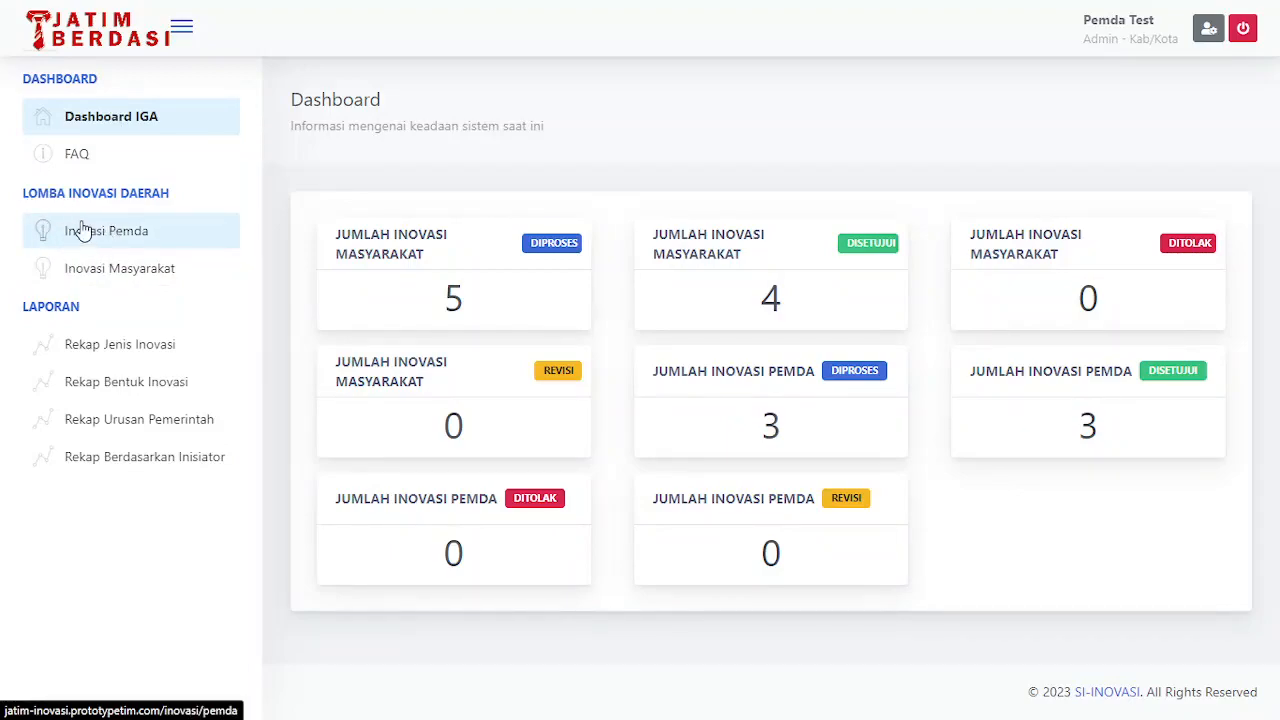
Step: Open the Inovasi Pemda list and review the summary for each innovation stage, from Inisiatif to Penerapan
left_click_drag(49, 193, 151, 202)
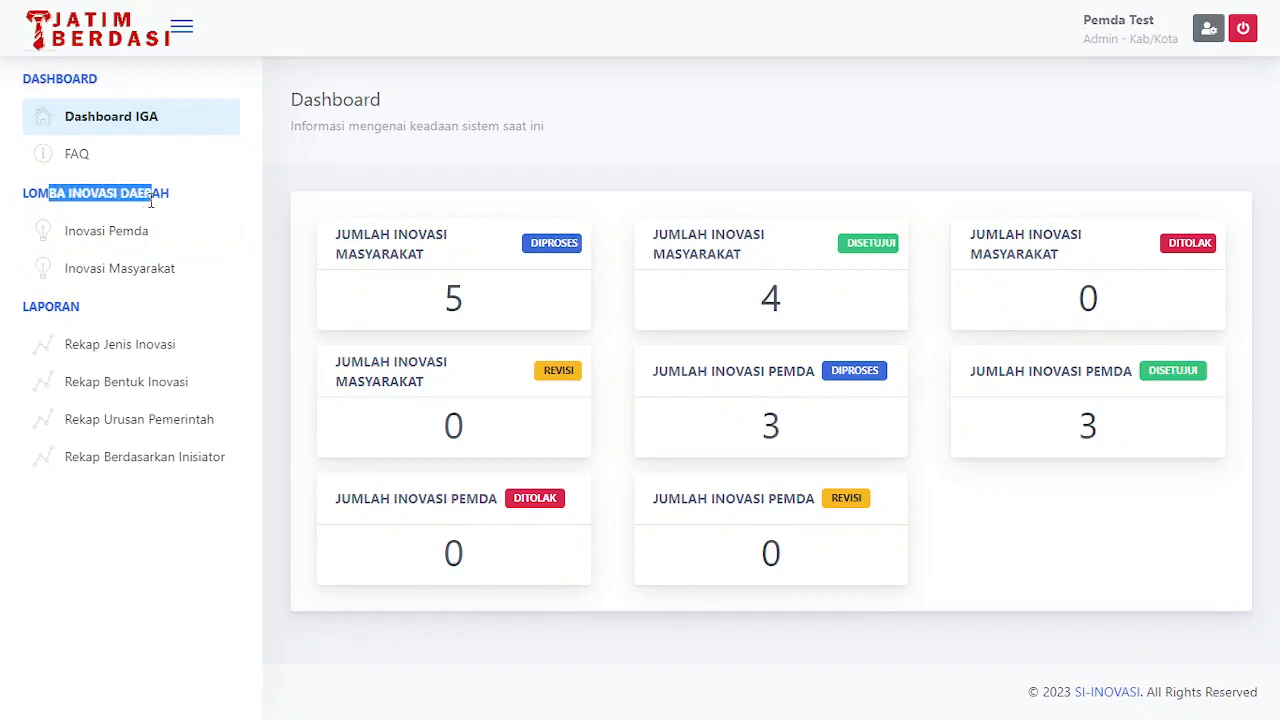
left_click(118, 243)
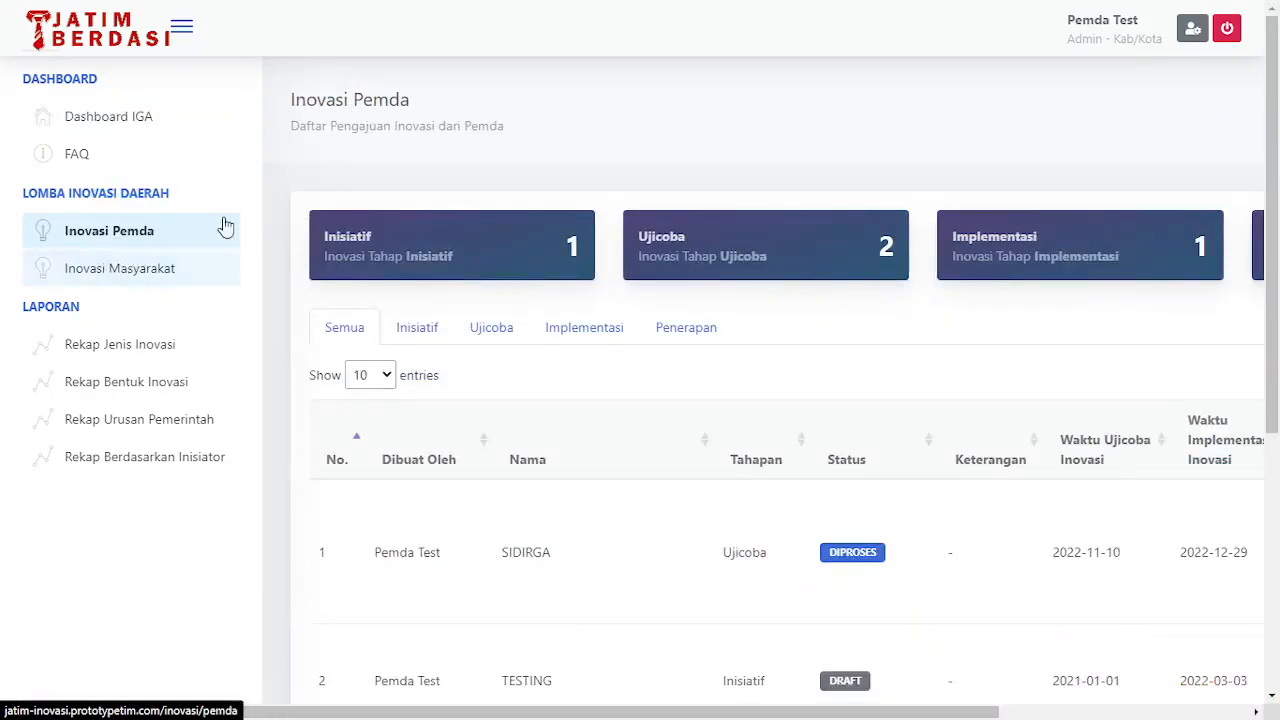
mouse_move(1276, 205)
left_mouse_down()
mouse_move(1276, 220)
mouse_move(1277, 197)
left_mouse_up()
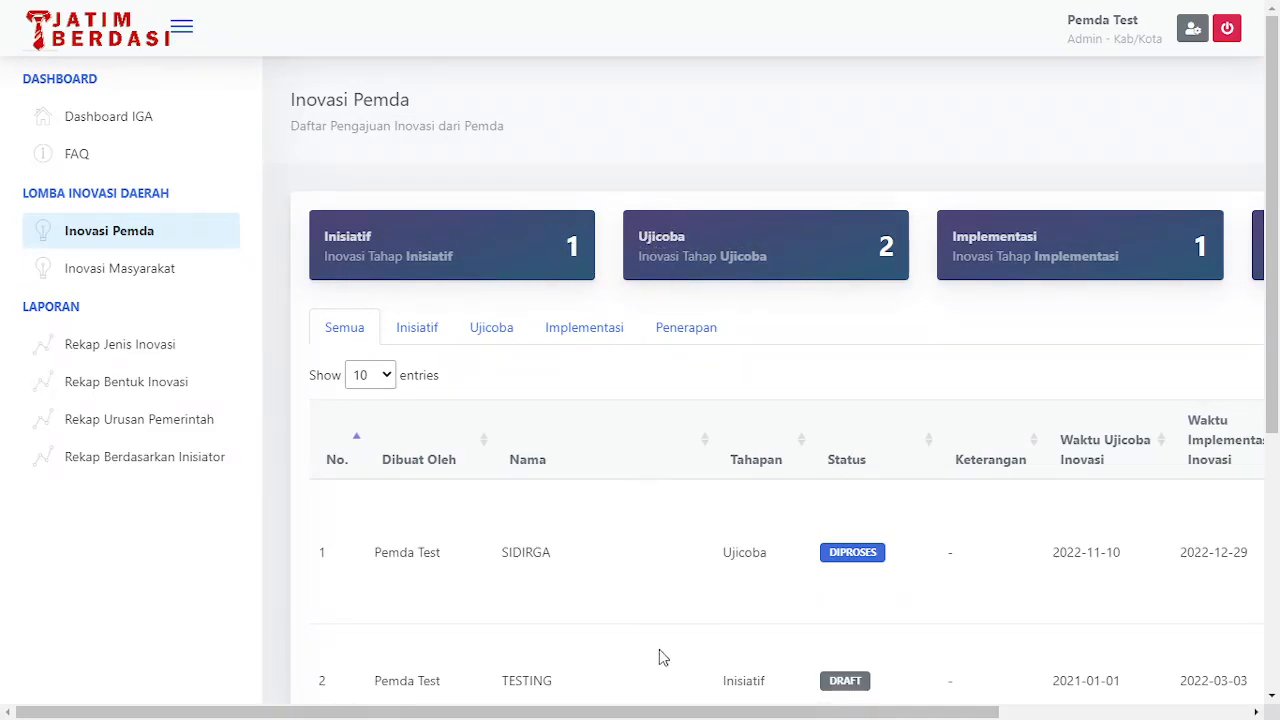
scroll(674, 508, "right", 2)
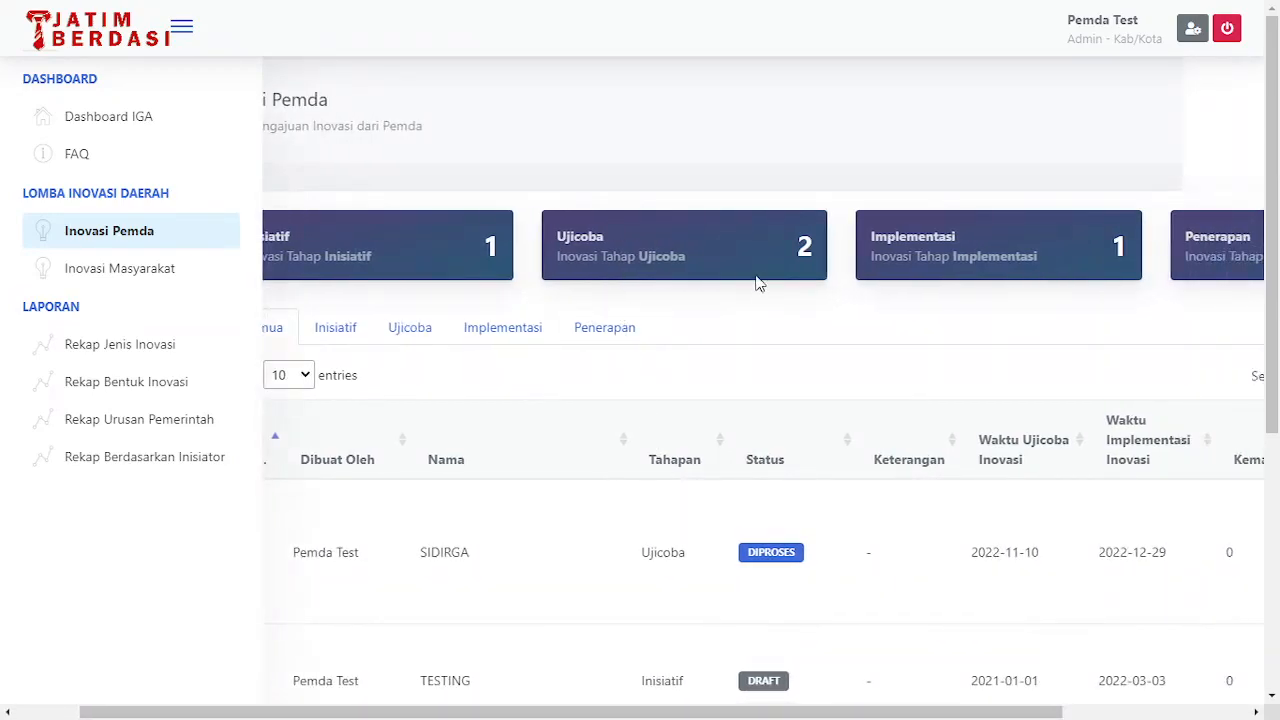
scroll(800, 680, "right", 2)
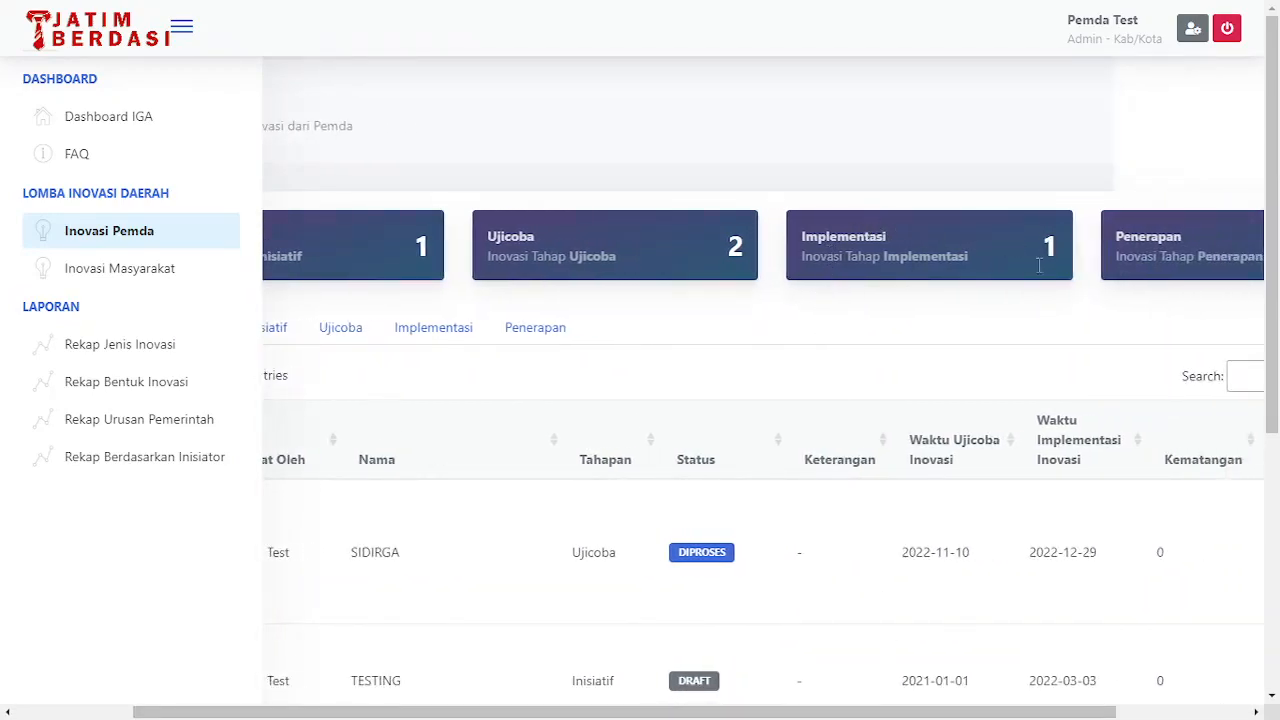
scroll(1042, 258, "right", 4)
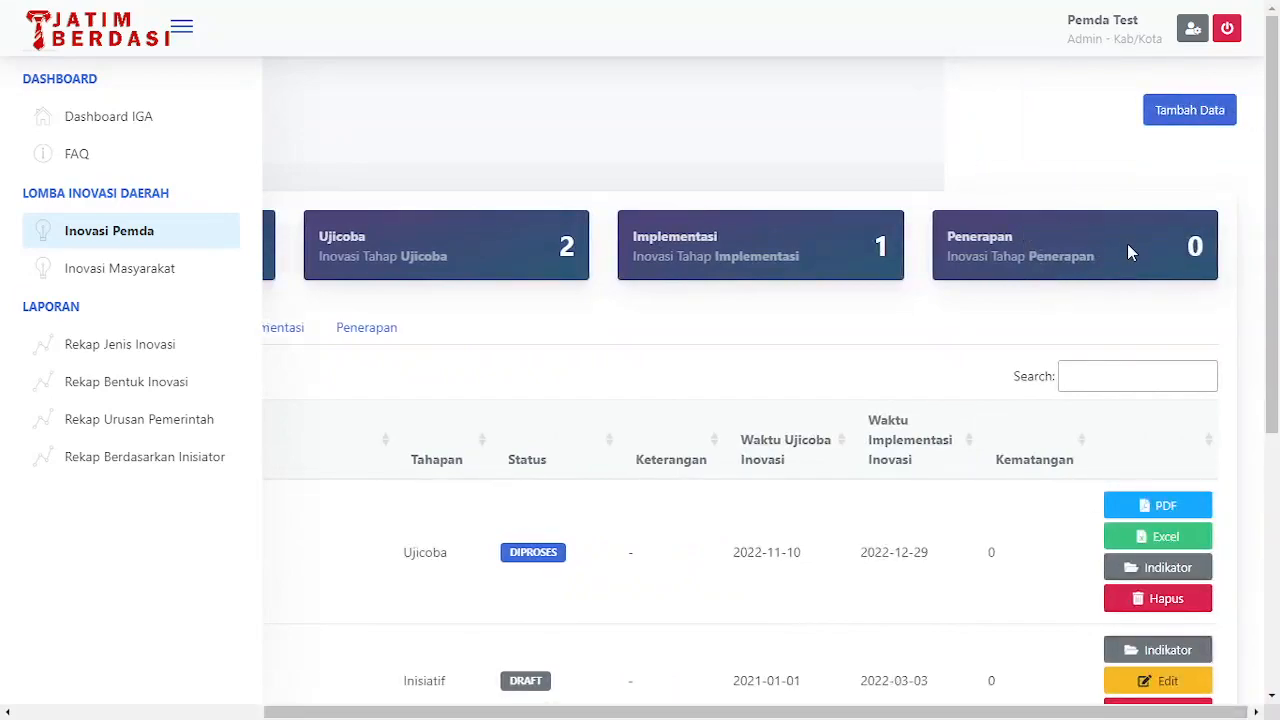
left_click_drag(1050, 712, 824, 712)
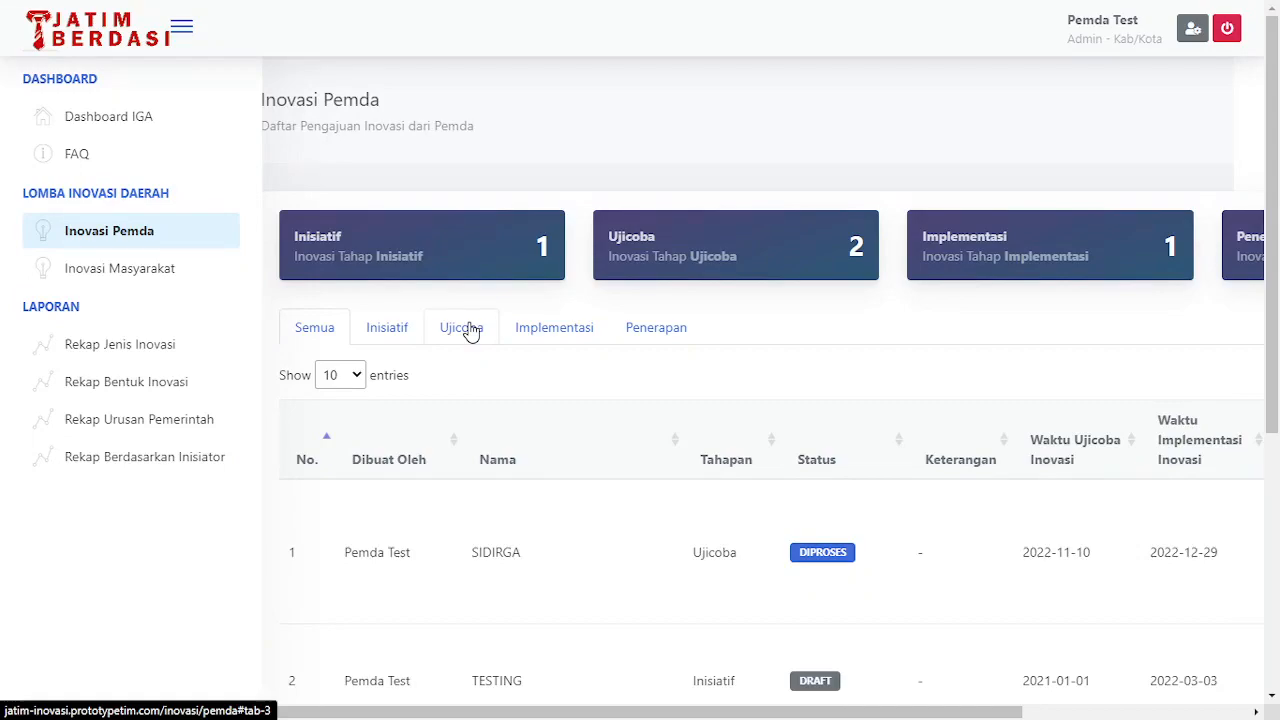
Step: View the submitted innovations by stage, going through Inisiatif, Ujicoba, Implementasi and Penerapan in turn
left_click(383, 334)
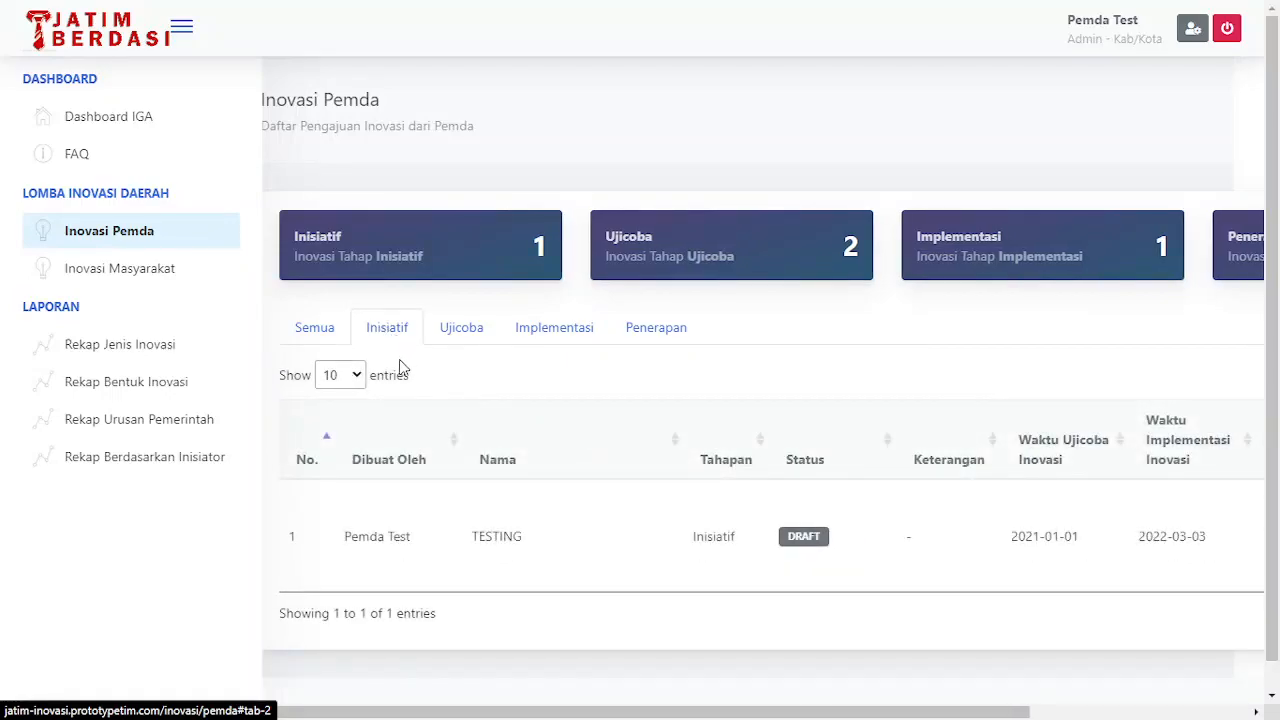
left_click(448, 336)
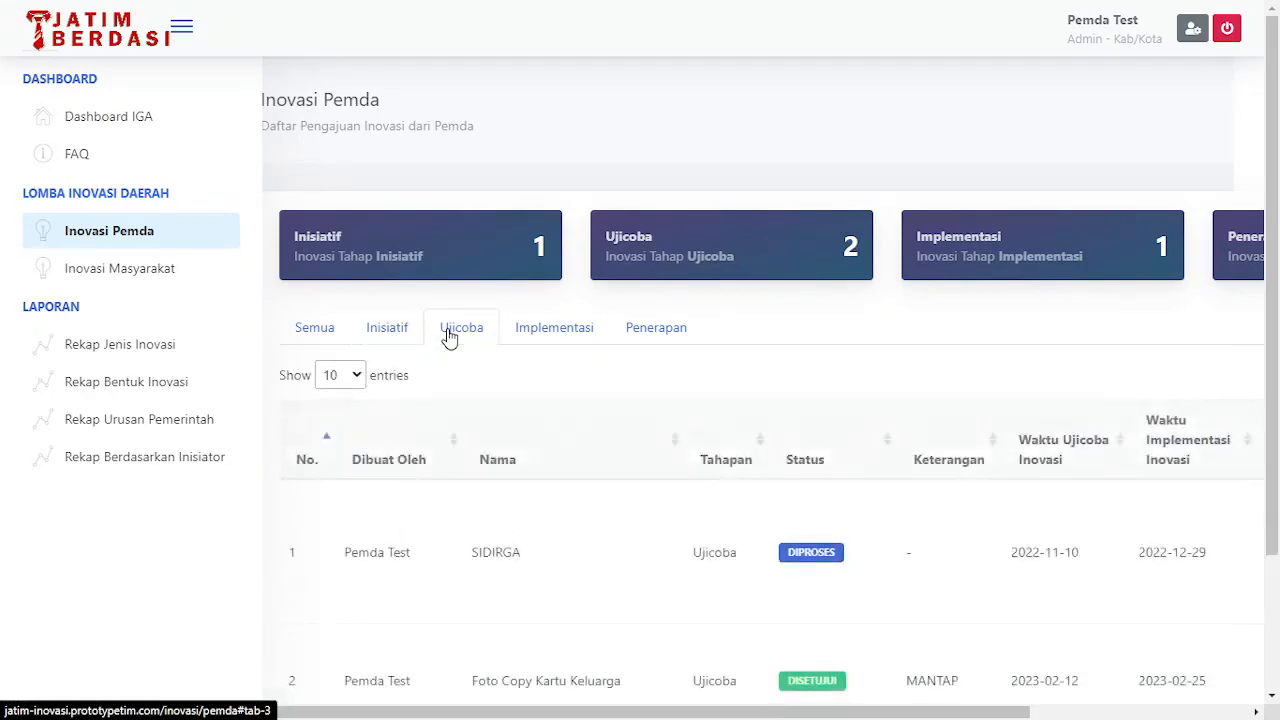
left_click(529, 340)
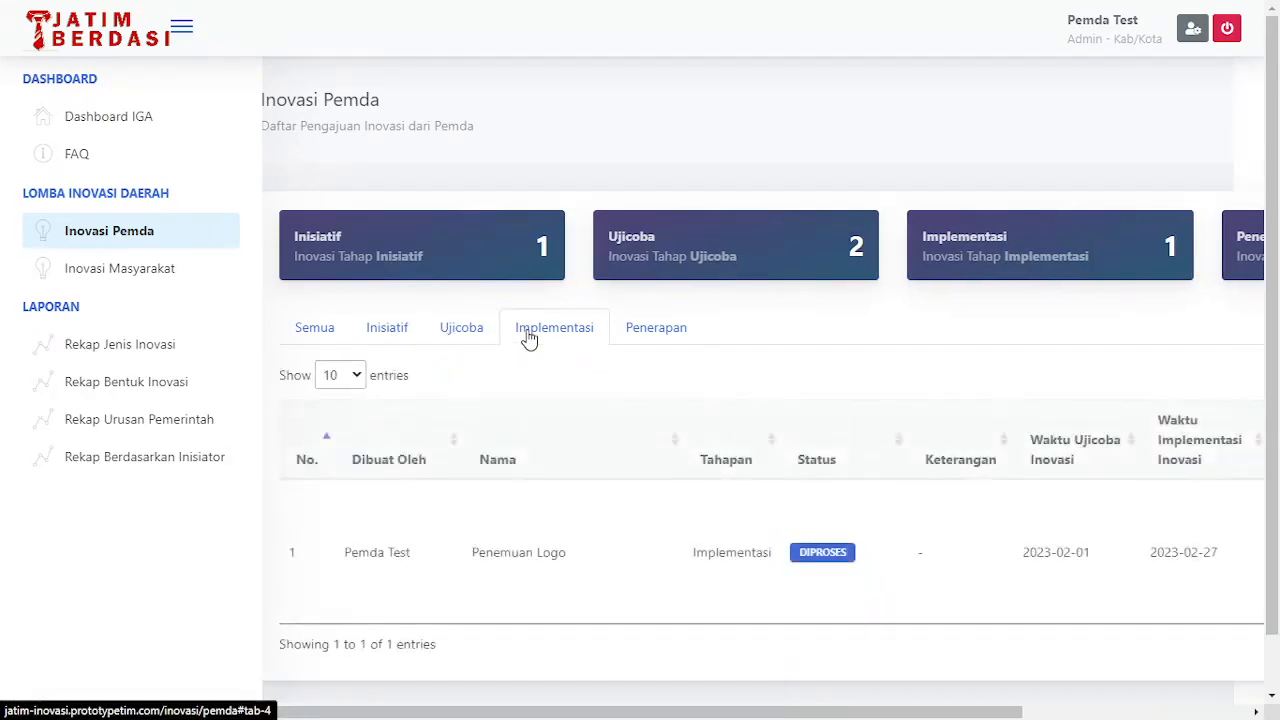
left_click(637, 342)
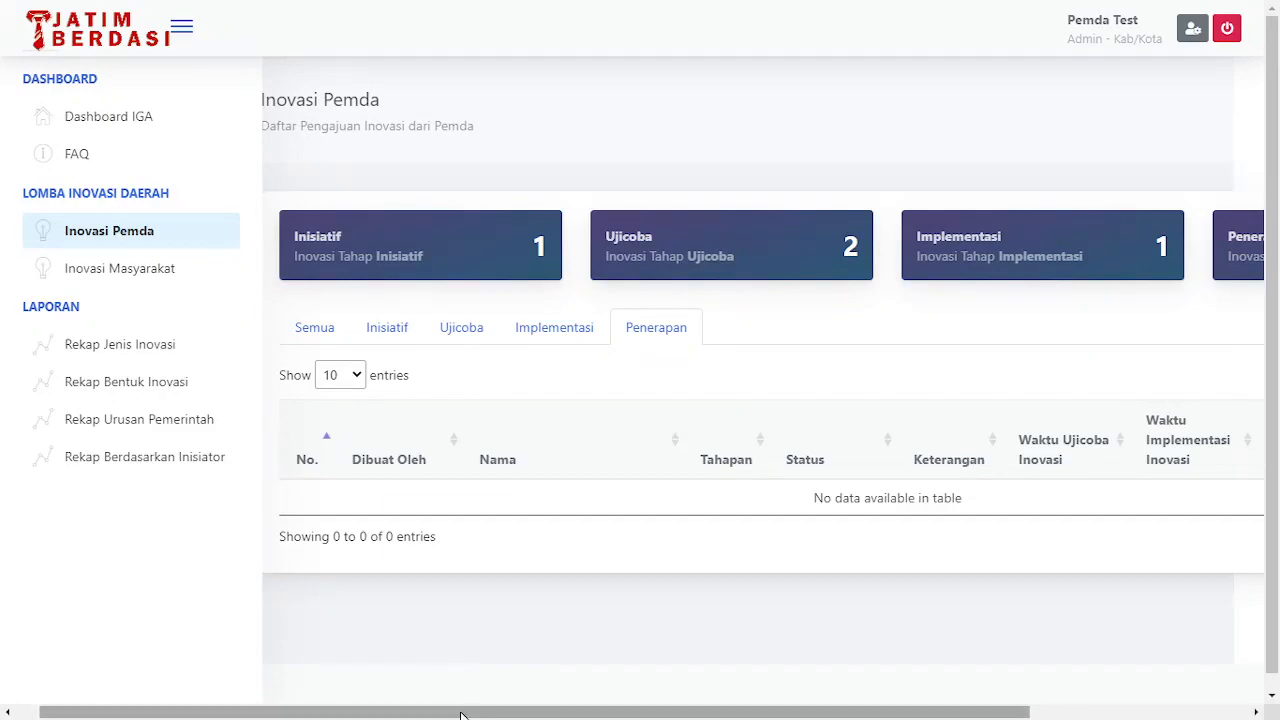
Step: Start a new Pemda innovation entry and examine its fields from the innovation name to the trial and implementation dates
left_click_drag(460, 715, 692, 716)
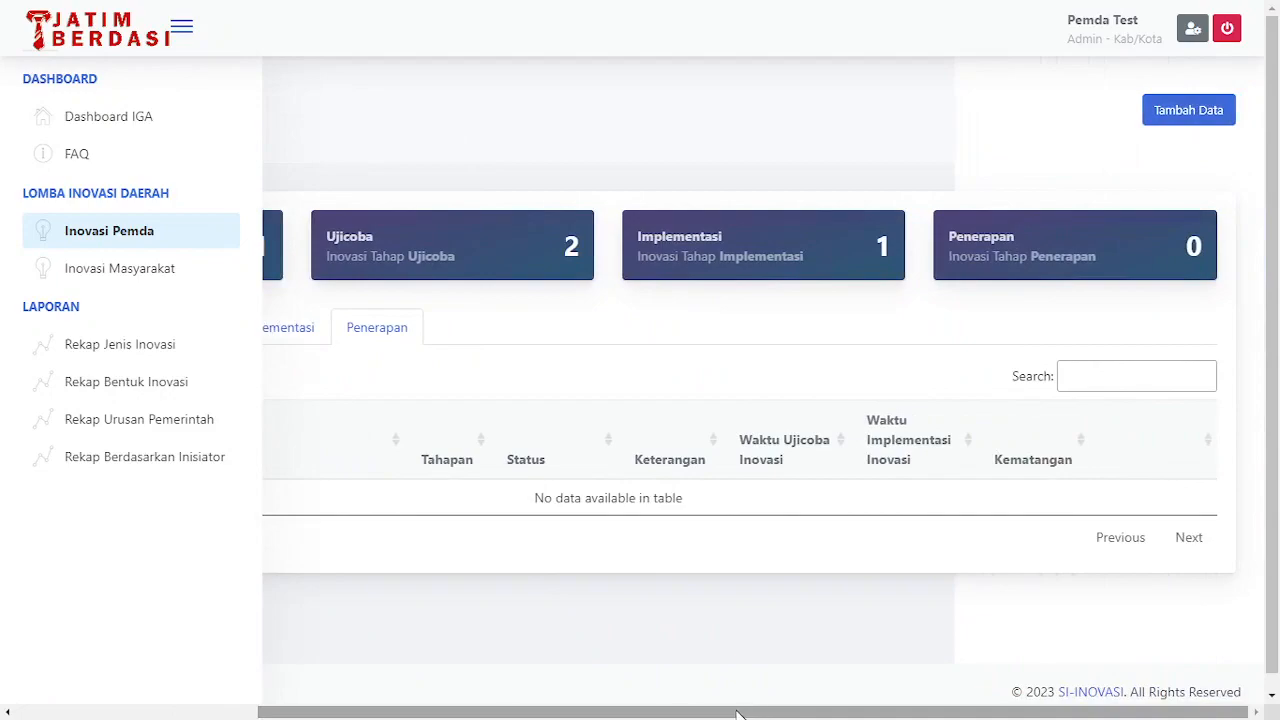
left_click(1186, 115)
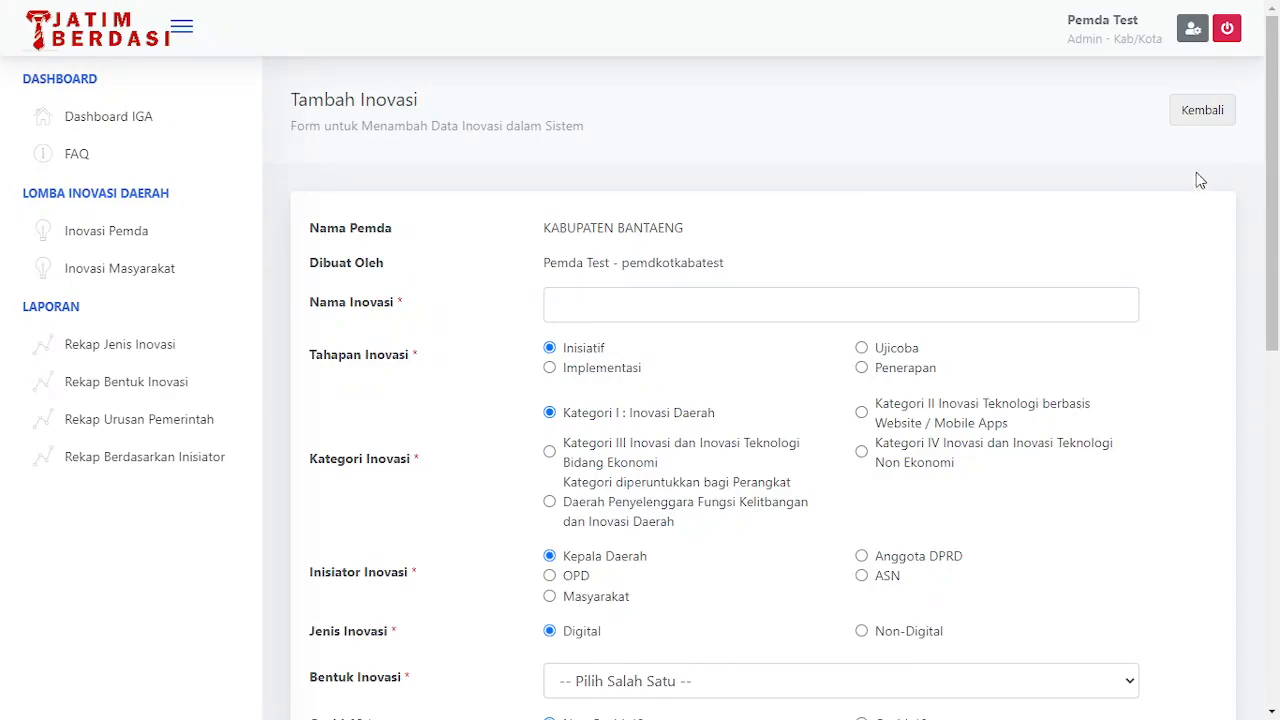
scroll(1277, 133, "down", 1)
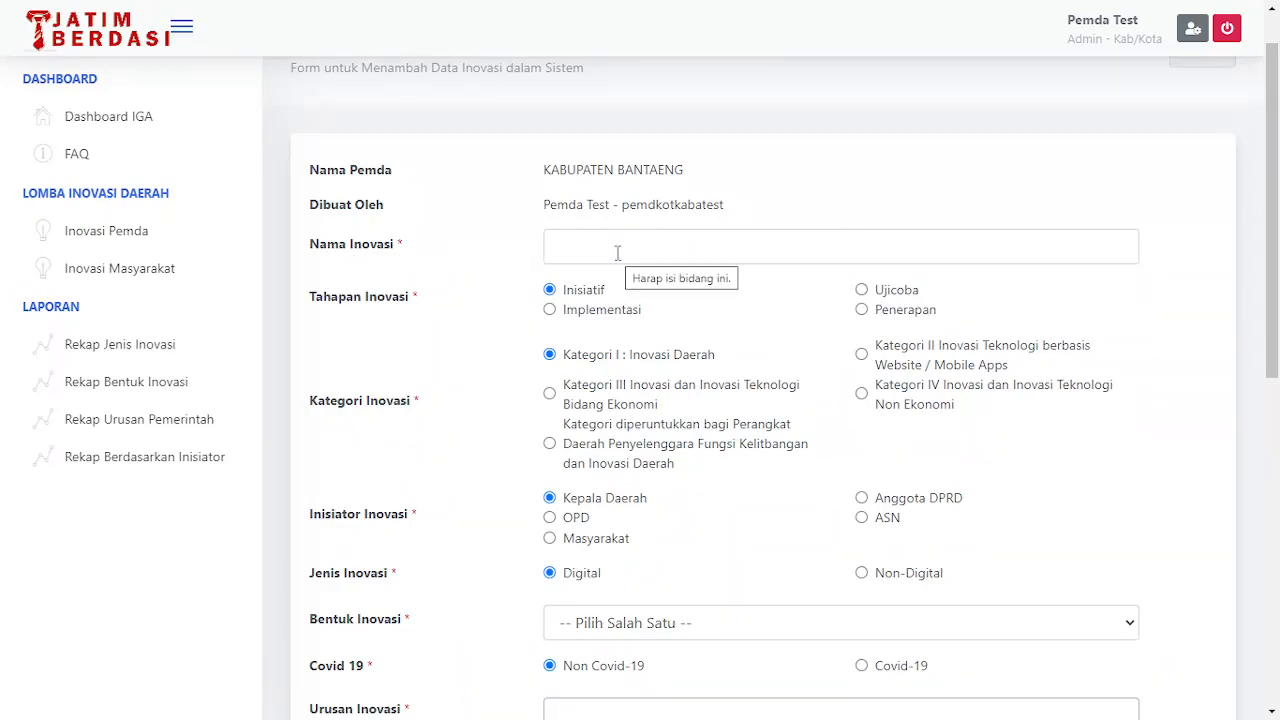
left_click(656, 250)
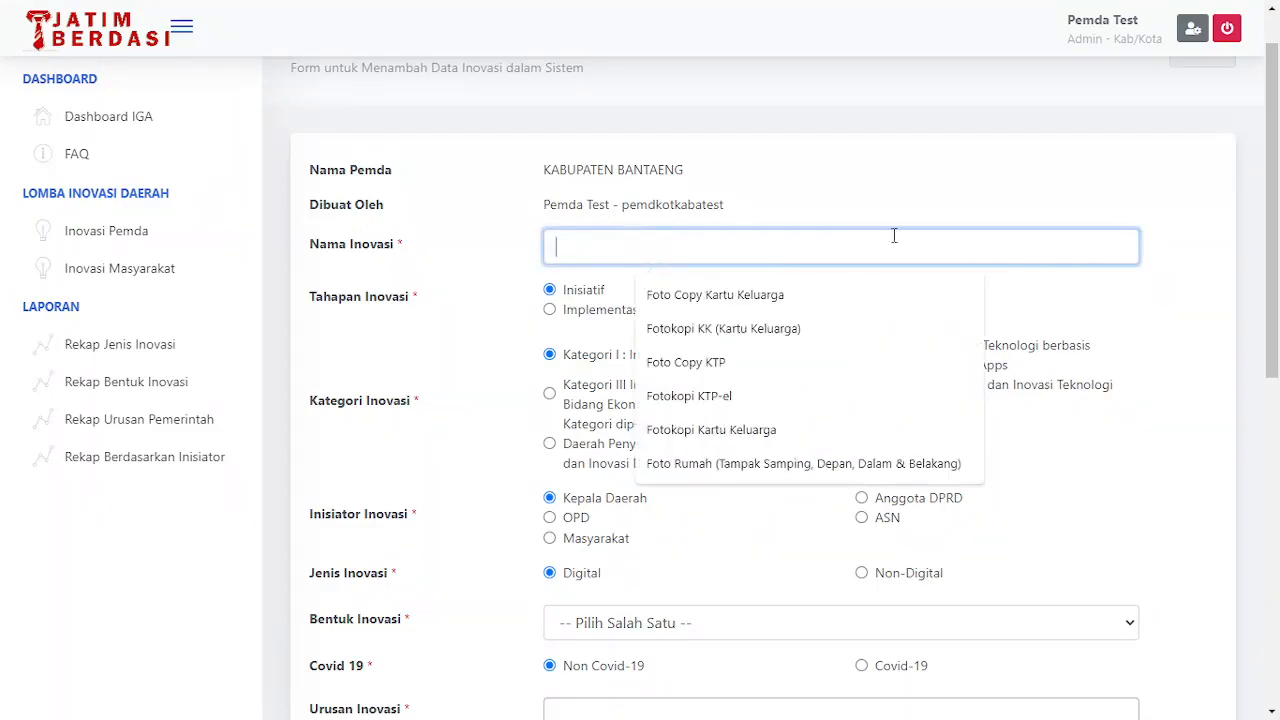
left_click(1104, 203)
left_click_drag(1271, 190, 1273, 244)
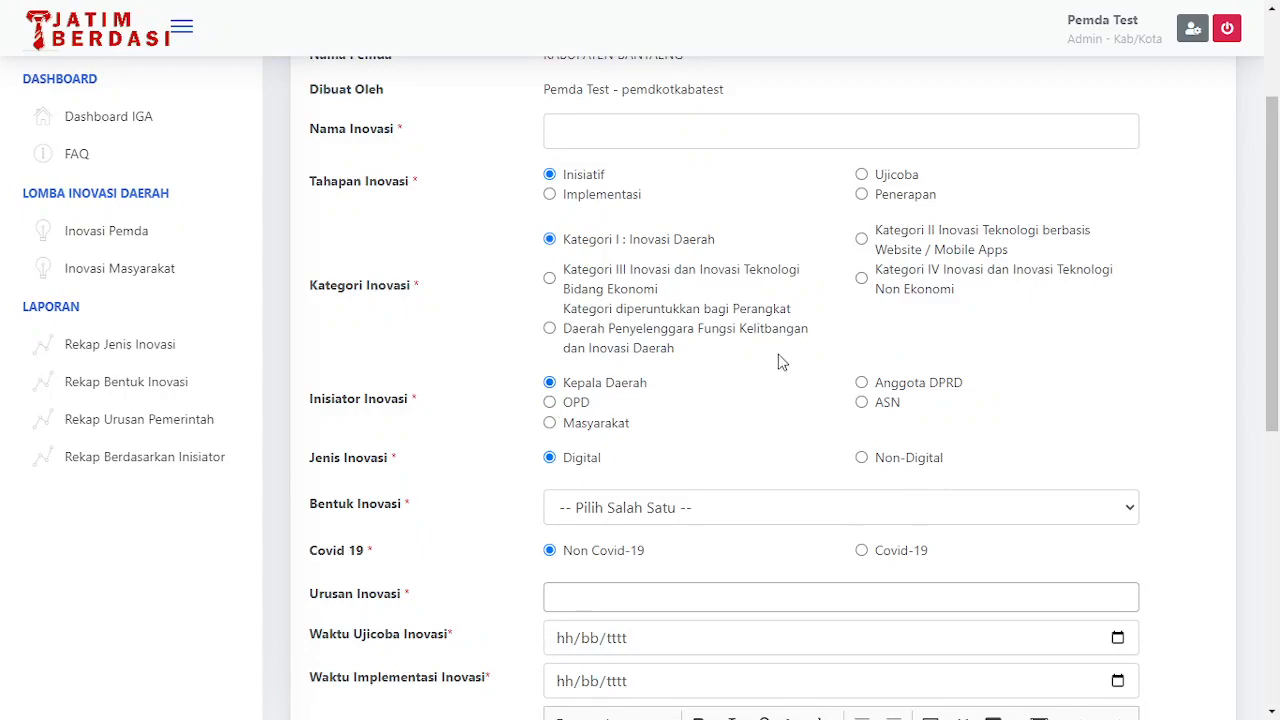
left_click_drag(1276, 258, 1276, 338)
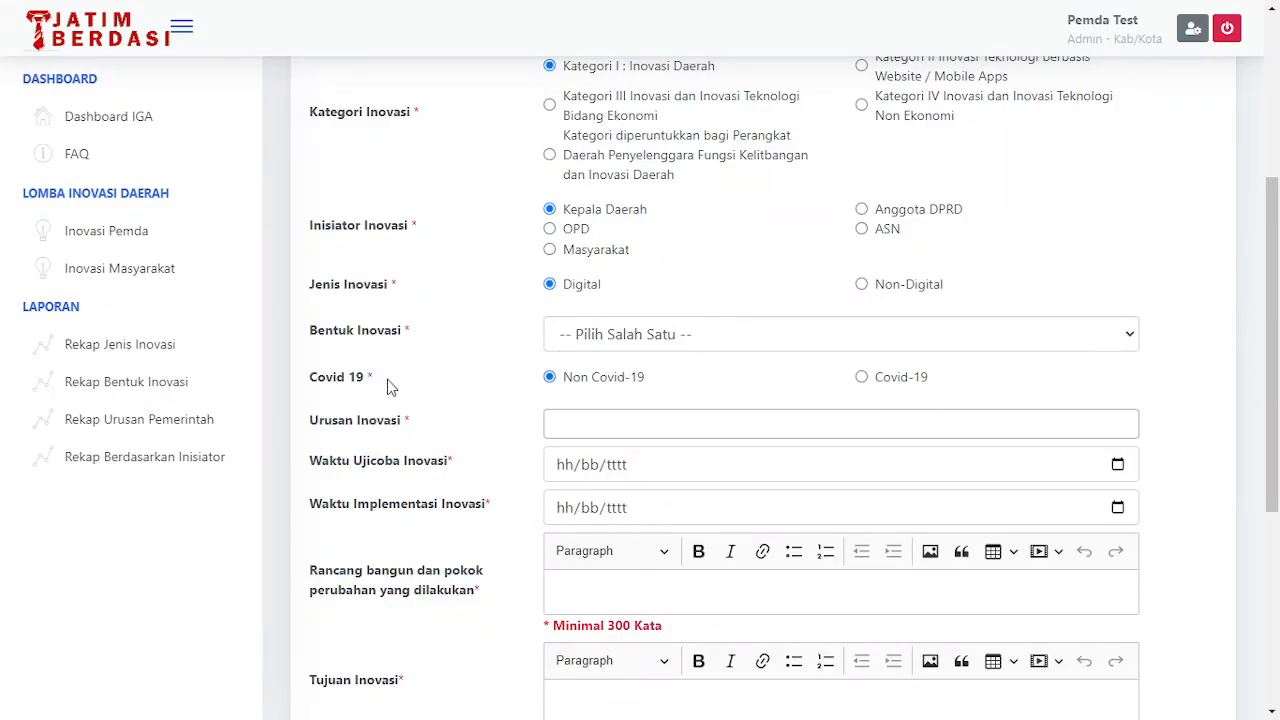
scroll(345, 300, "down", 2)
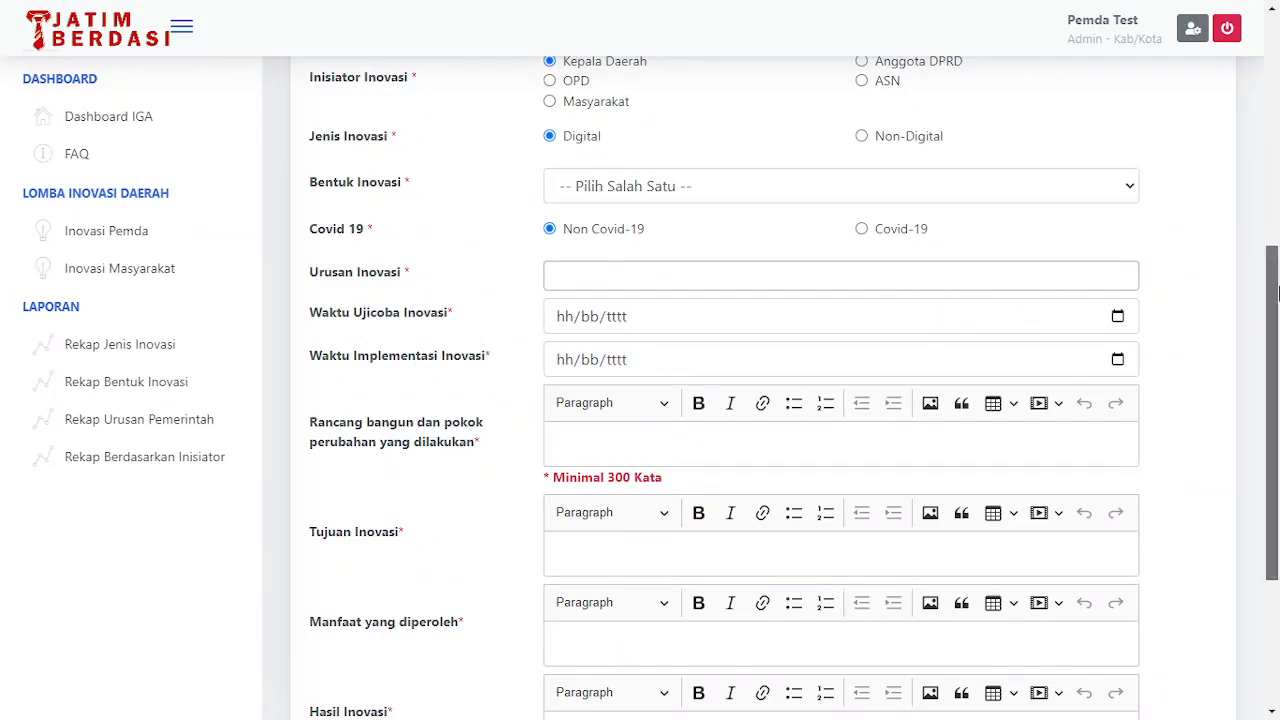
scroll(1014, 309, "down", 1)
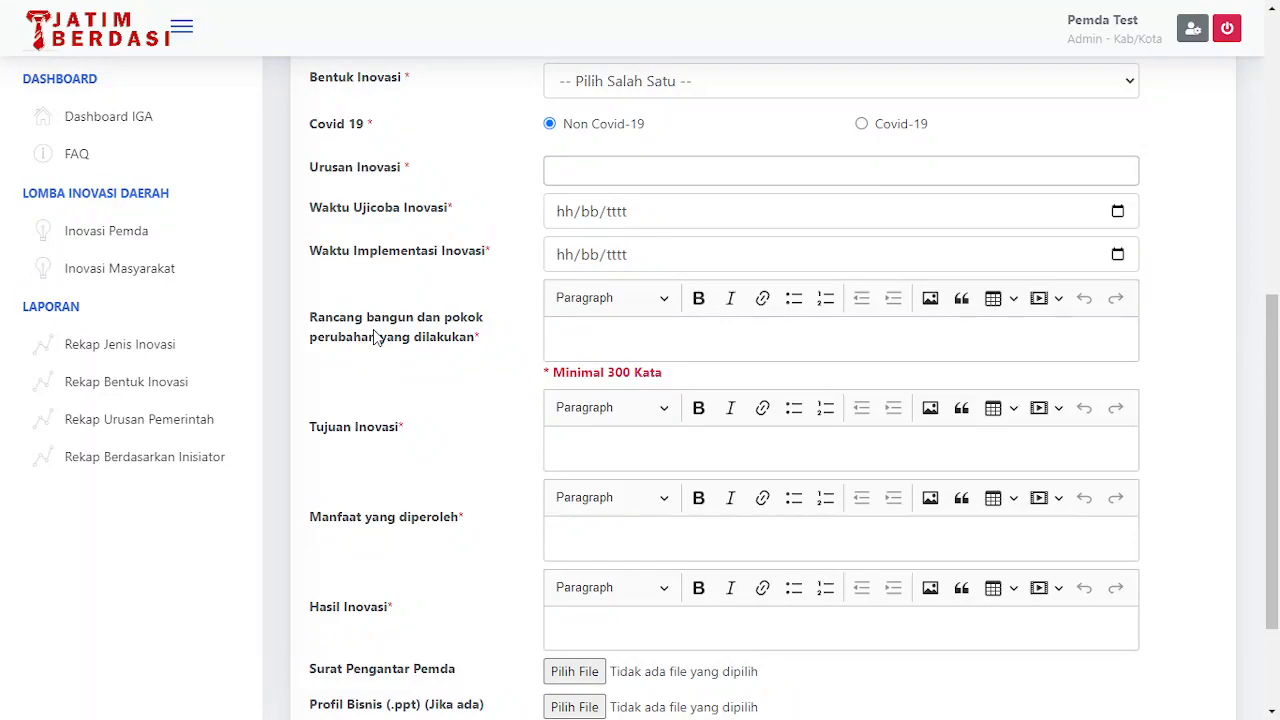
Step: Examine the form's design, purpose, benefit, result and file attachment fields, and cancel the new entry without saving
left_click(566, 340)
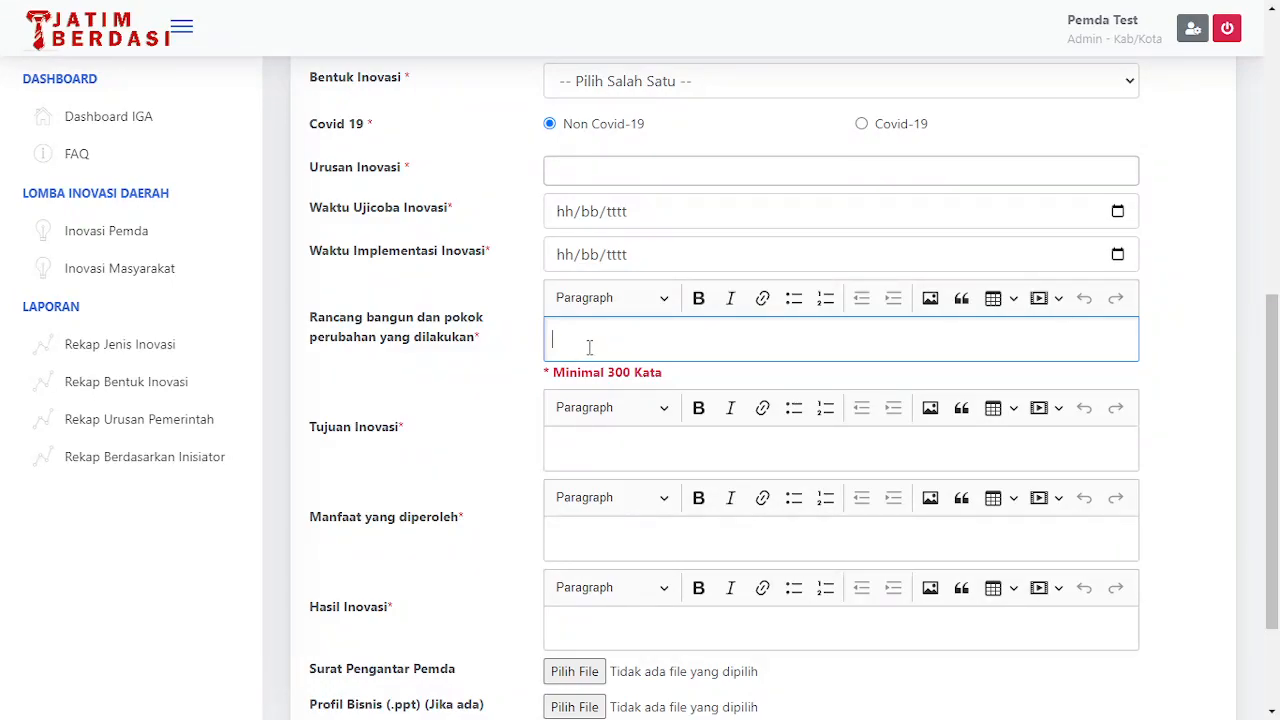
left_click(665, 341)
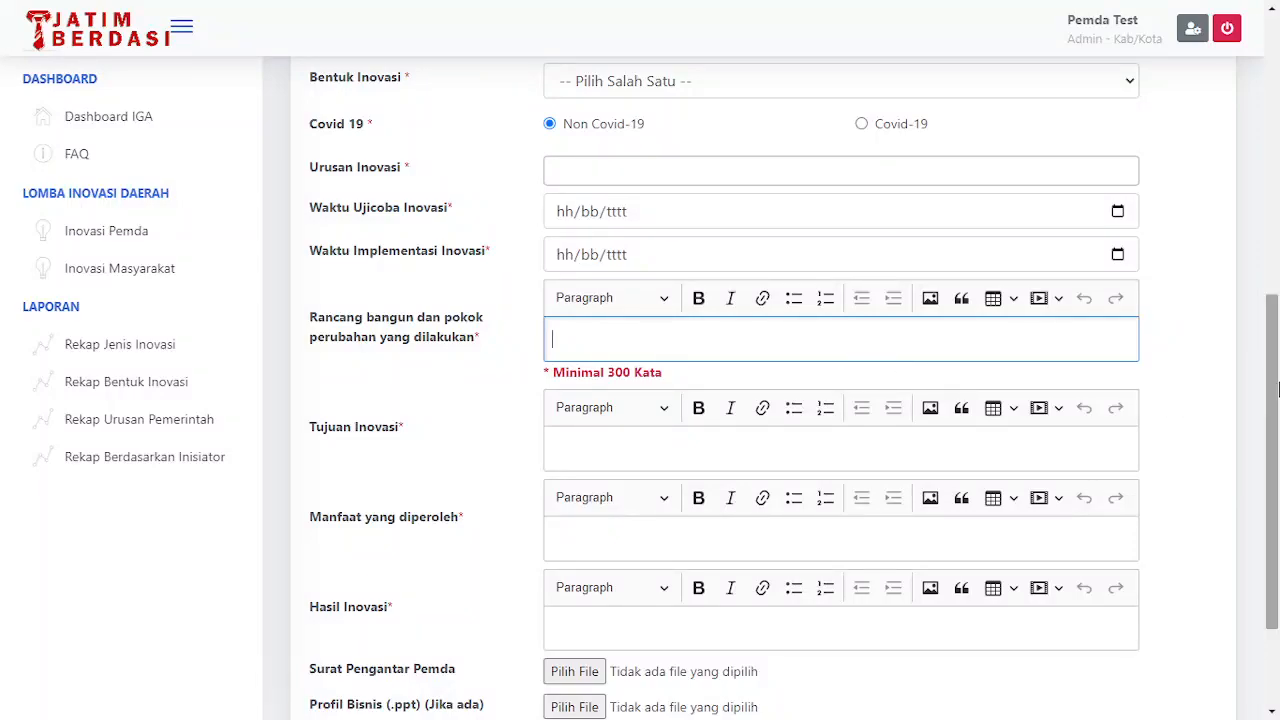
scroll(979, 281, "down", 1)
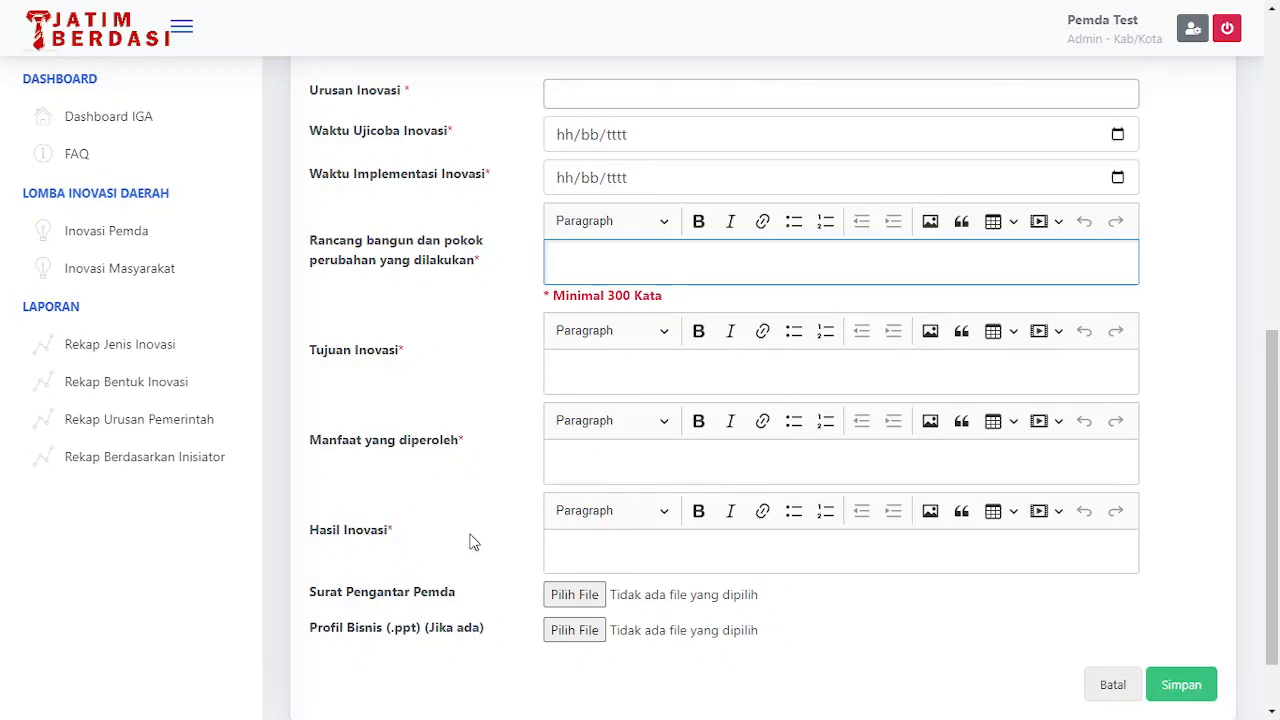
scroll(1224, 425, "down", 1)
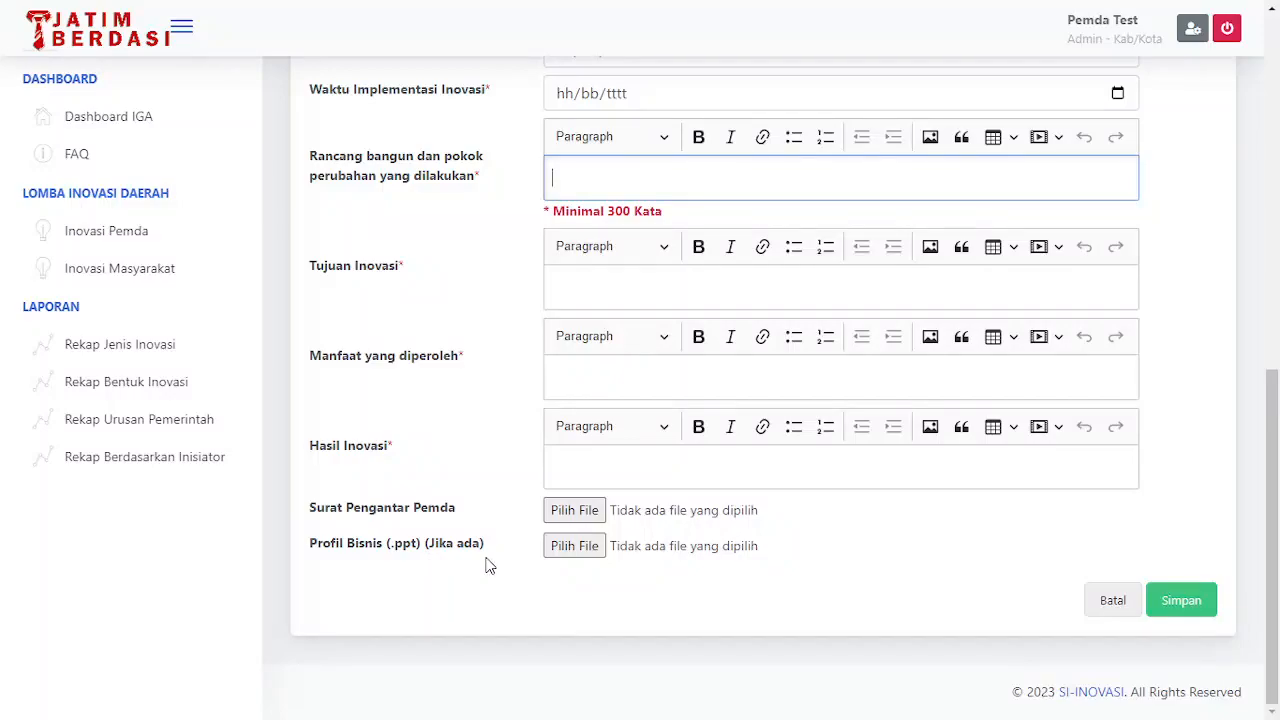
left_click_drag(1274, 448, 1277, 152)
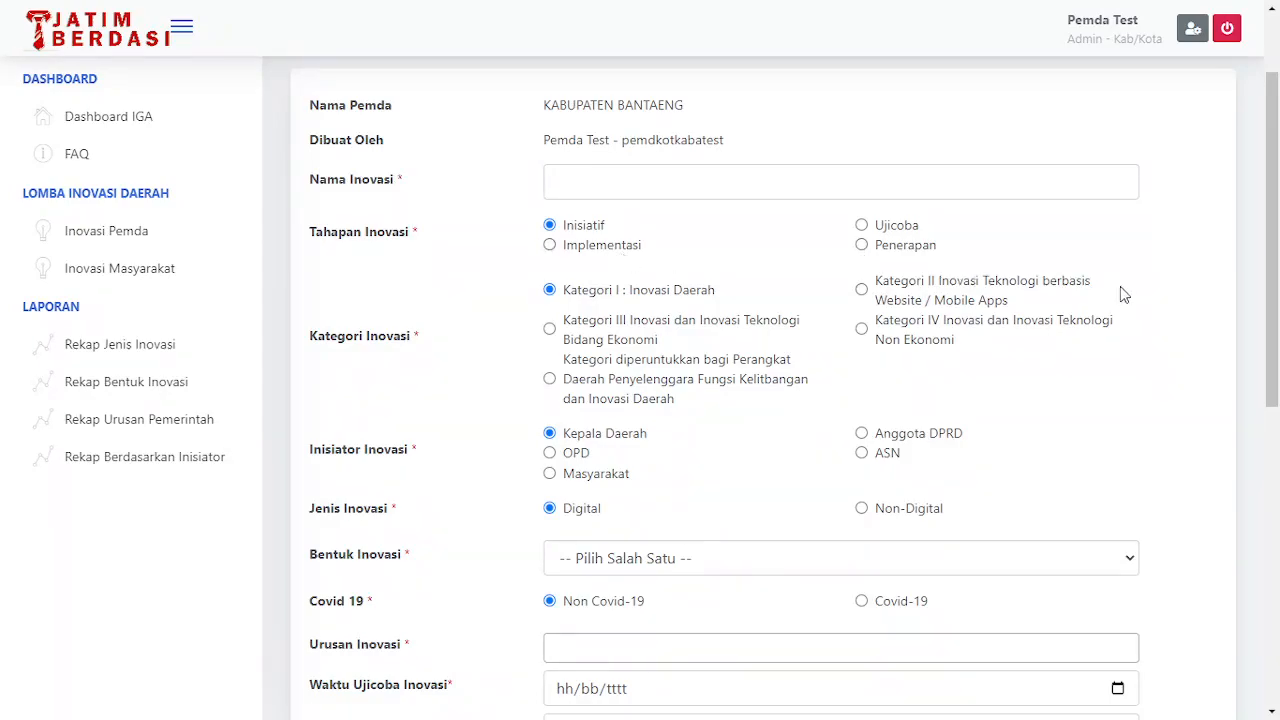
left_click_drag(1277, 205, 1277, 488)
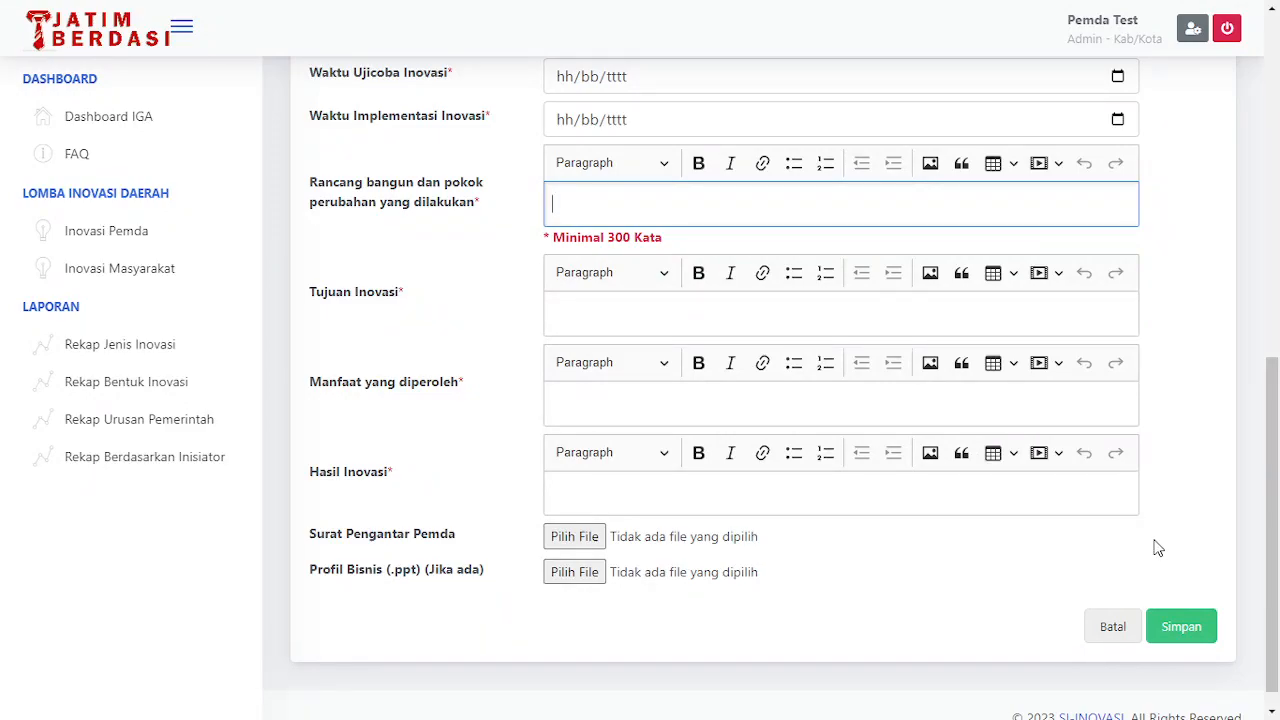
left_click_drag(1274, 429, 1276, 534)
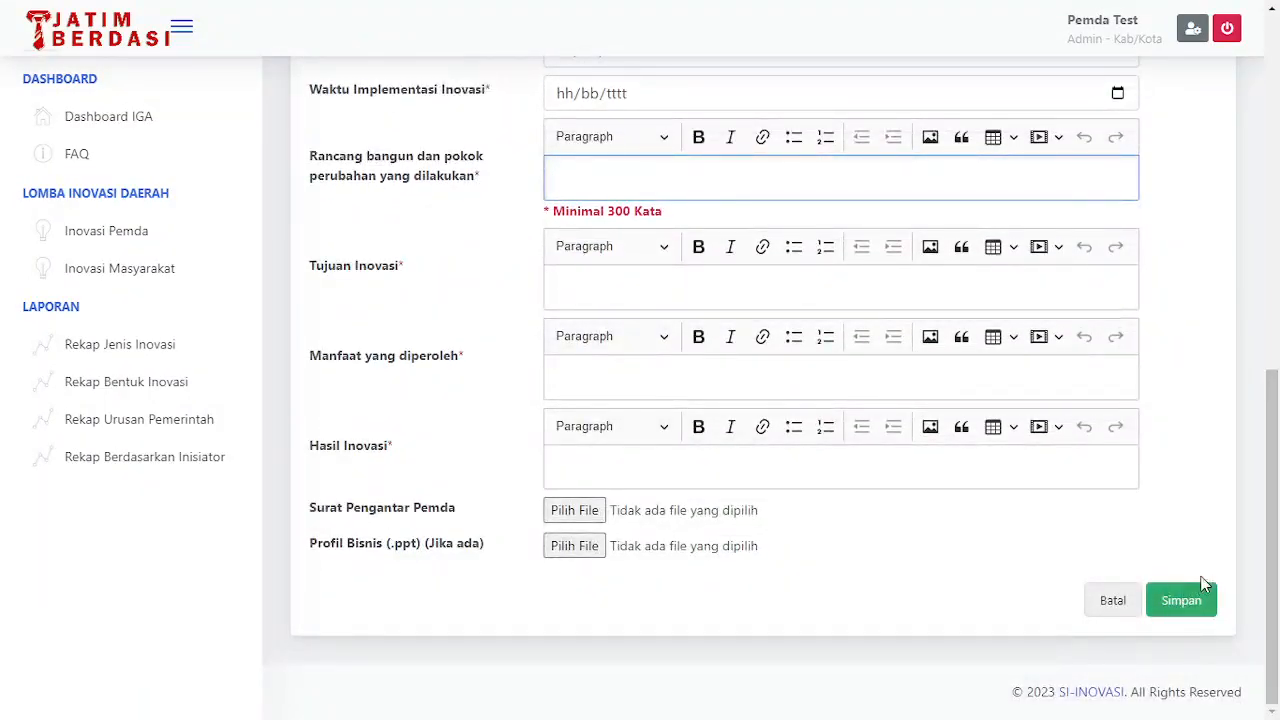
left_click(1112, 601)
Step: Open the indicator list of the draft innovation TESTING
left_click_drag(1276, 316, 1277, 514)
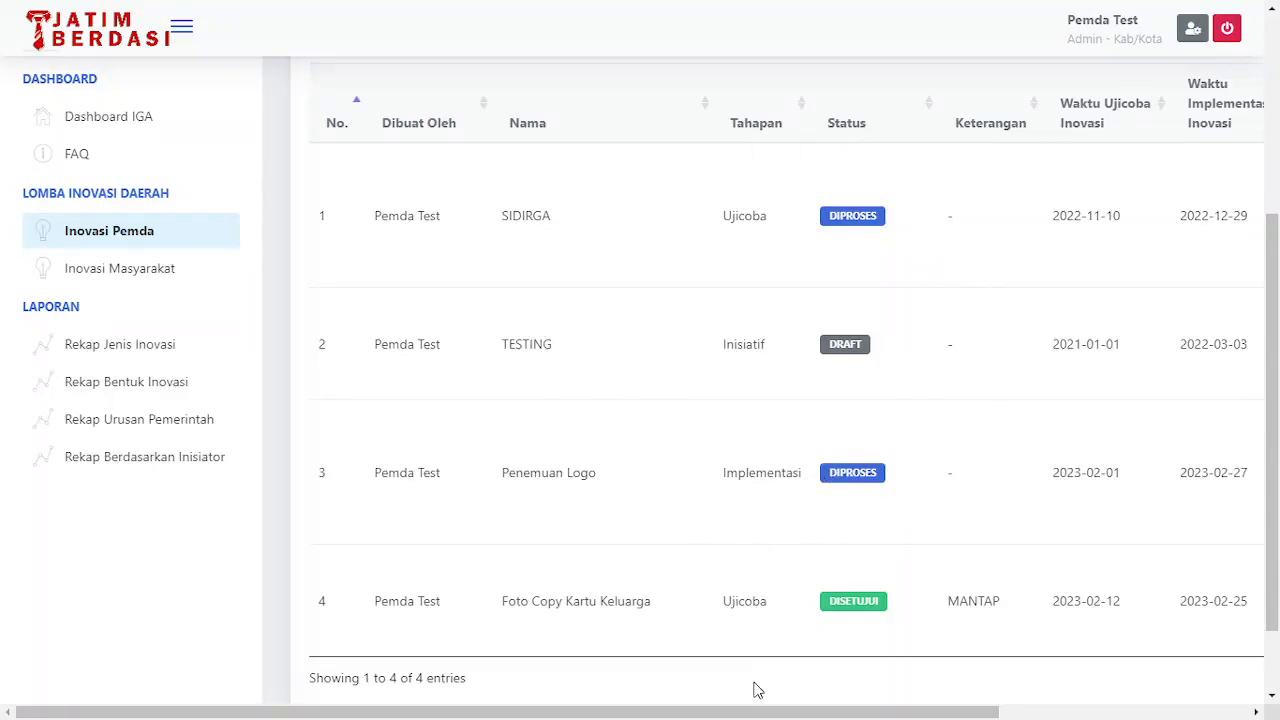
left_click_drag(740, 714, 1043, 705)
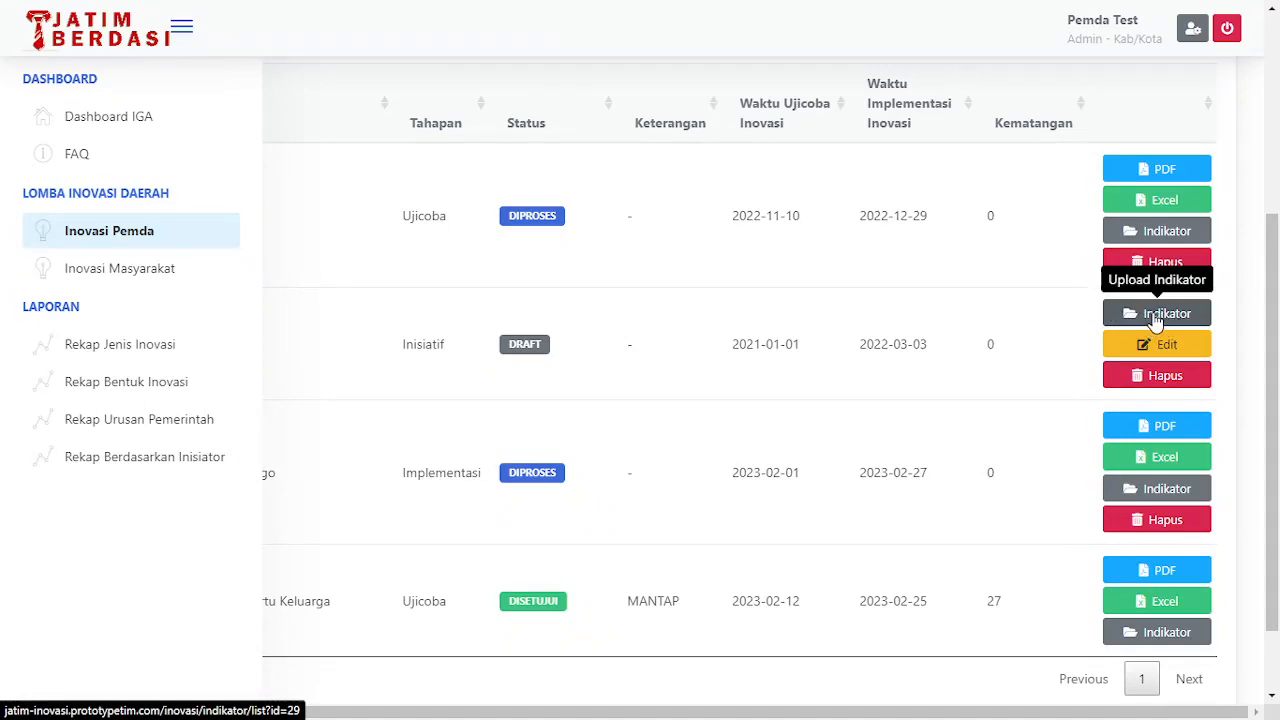
left_click(1151, 320)
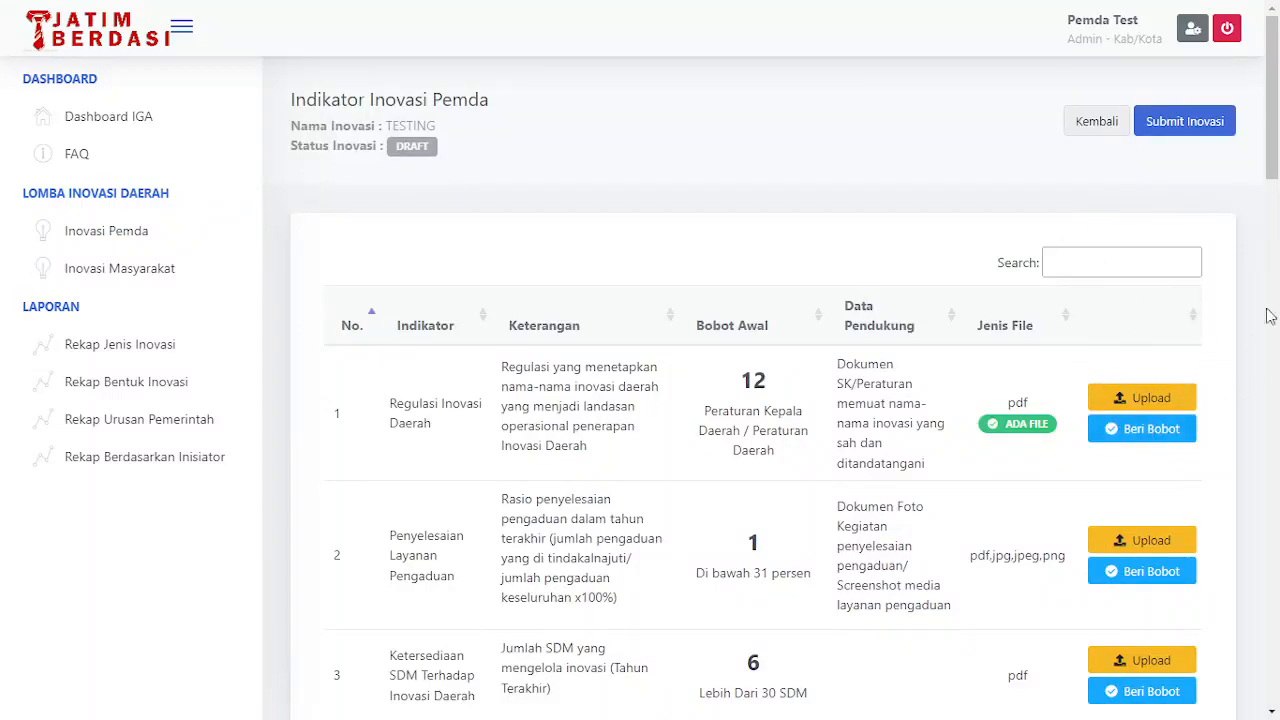
Step: Open the supporting file page of the Regulasi Inovasi Daerah indicator and dismiss the translation popup
left_click_drag(1272, 174, 1277, 230)
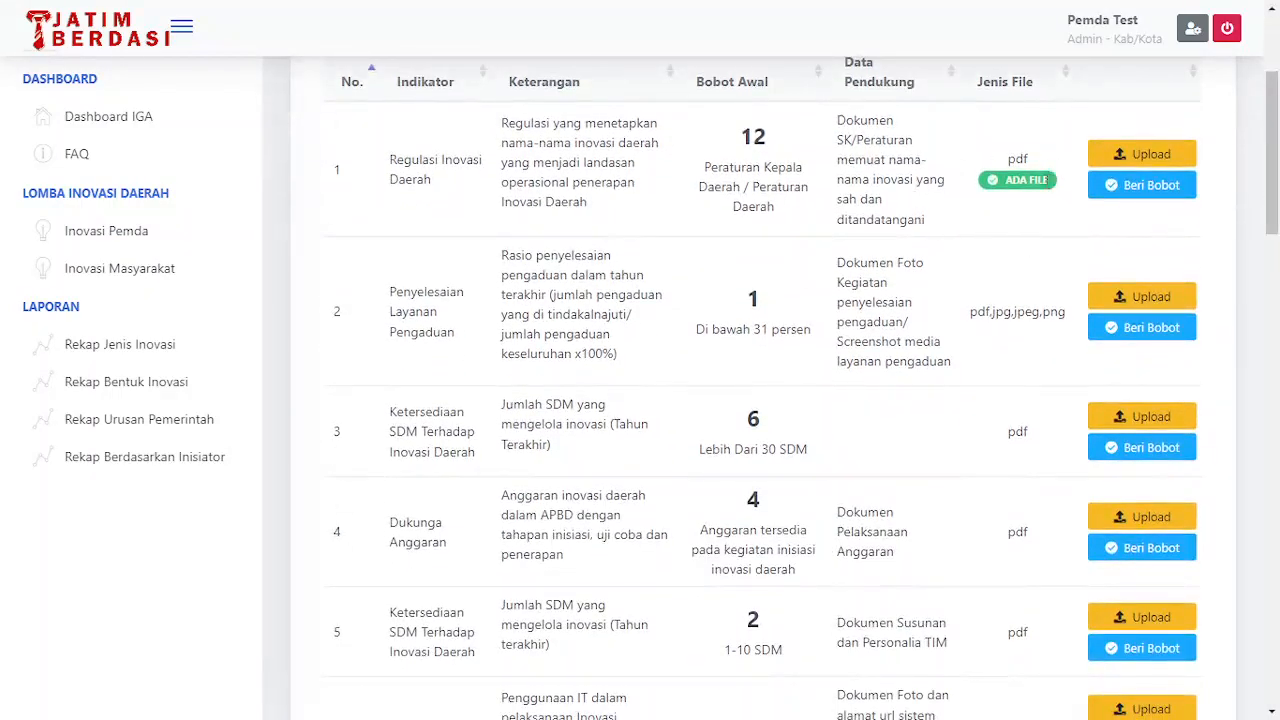
left_click(1128, 168)
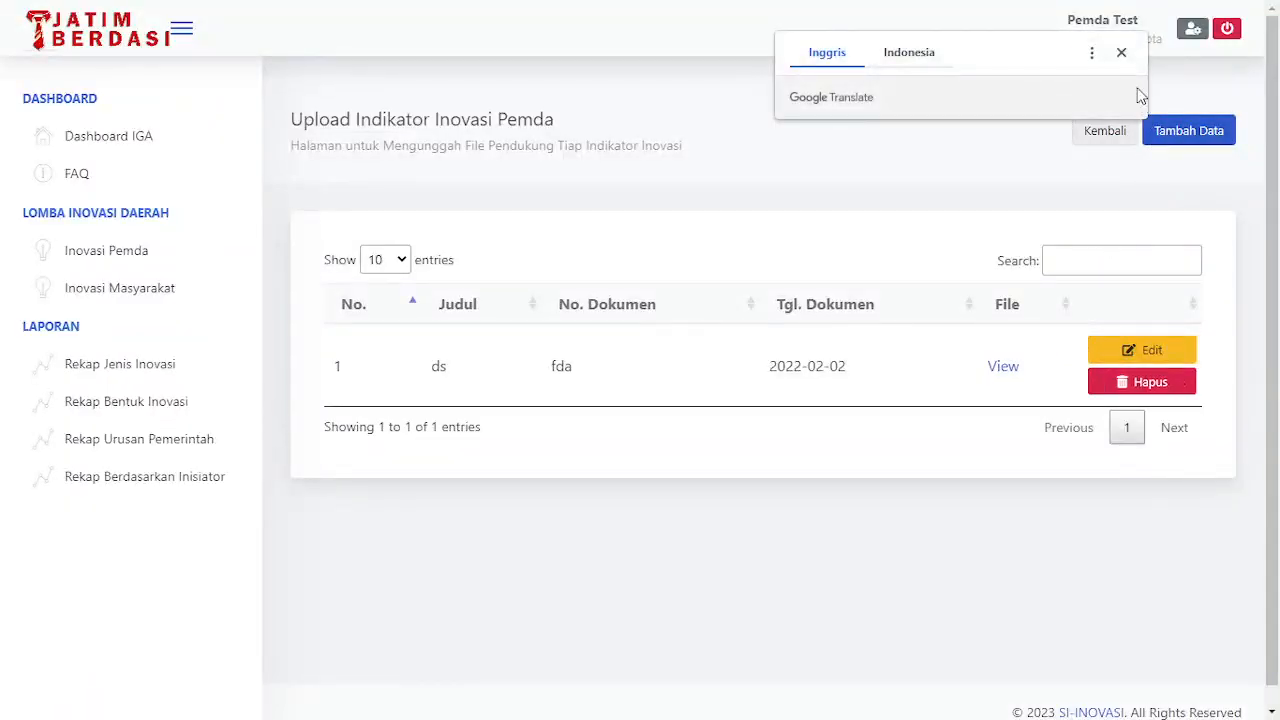
left_click(1121, 52)
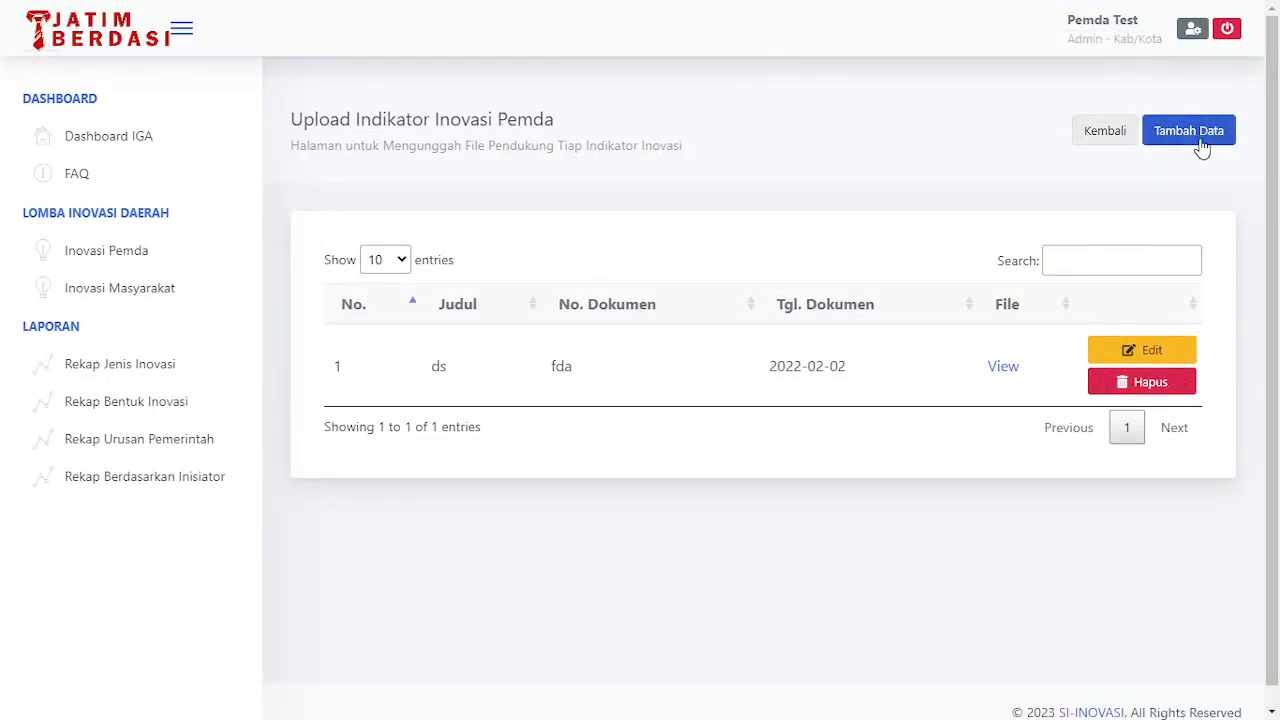
Step: Start a new supporting file entry, examine its Judul, No. Dokumen, Tgl. Dokumen and File fields, and cancel it without saving
left_click(1189, 140)
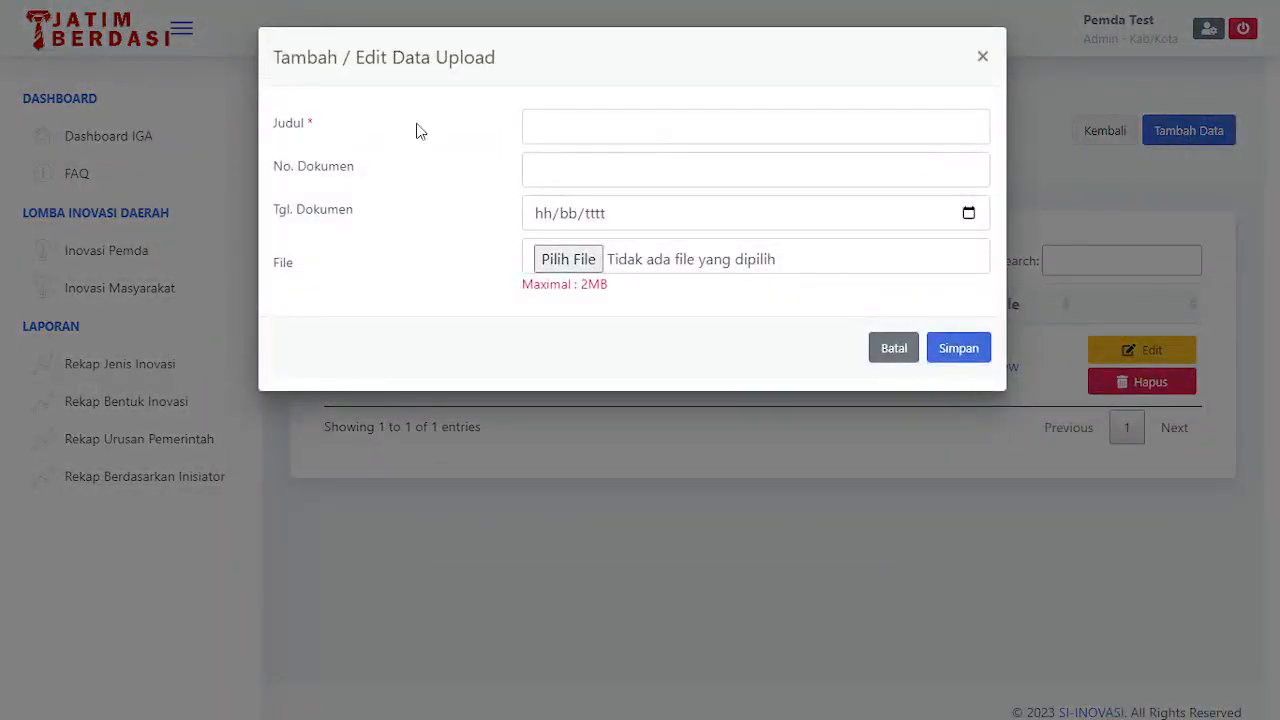
left_click(555, 124)
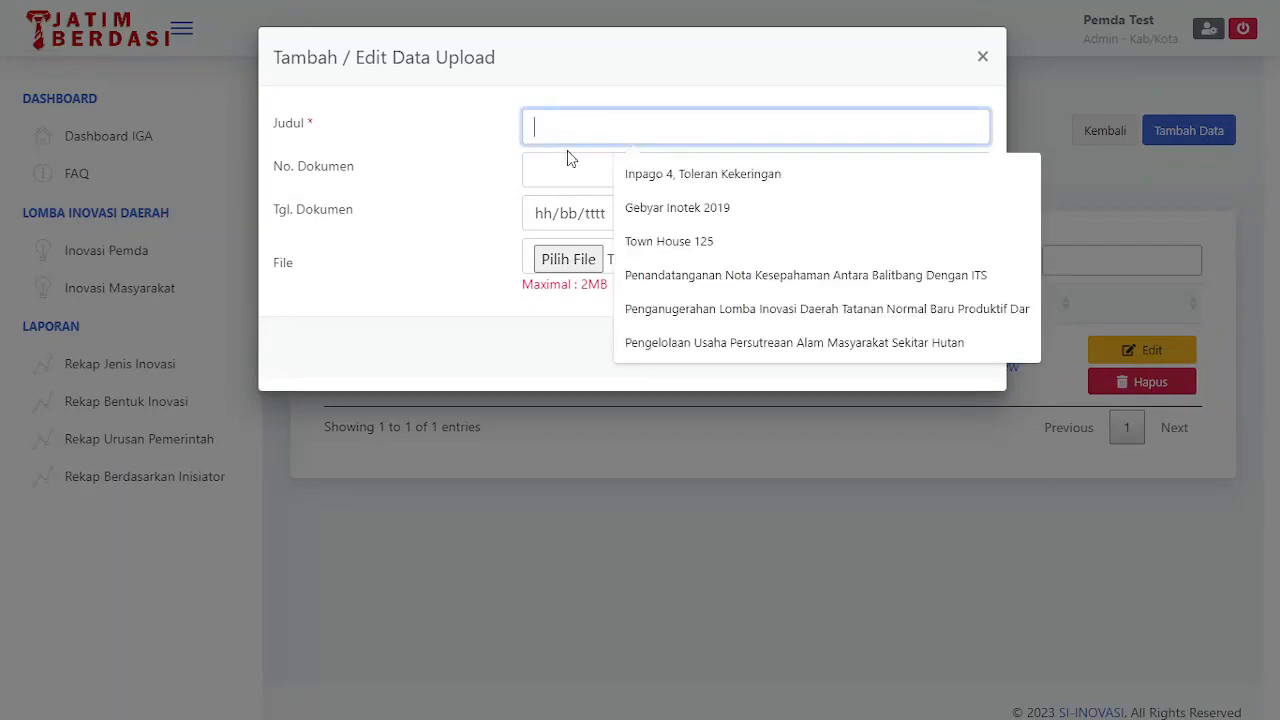
left_click(566, 166)
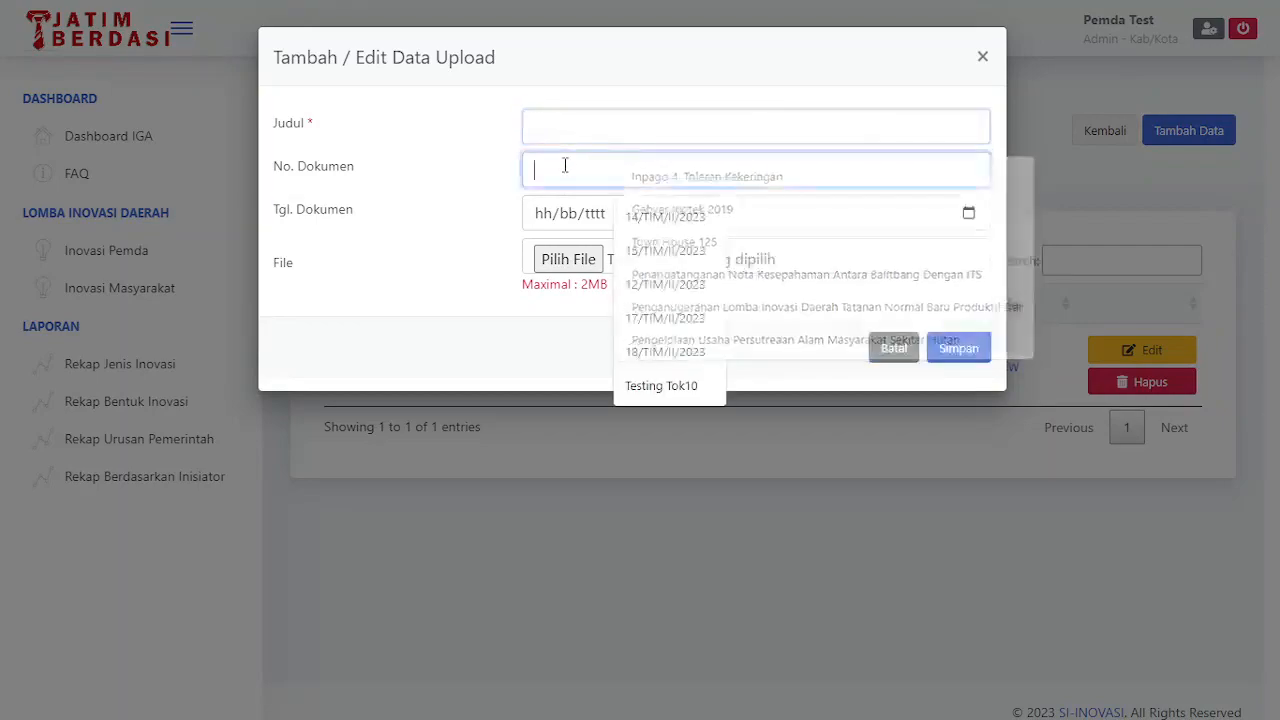
left_click(453, 290)
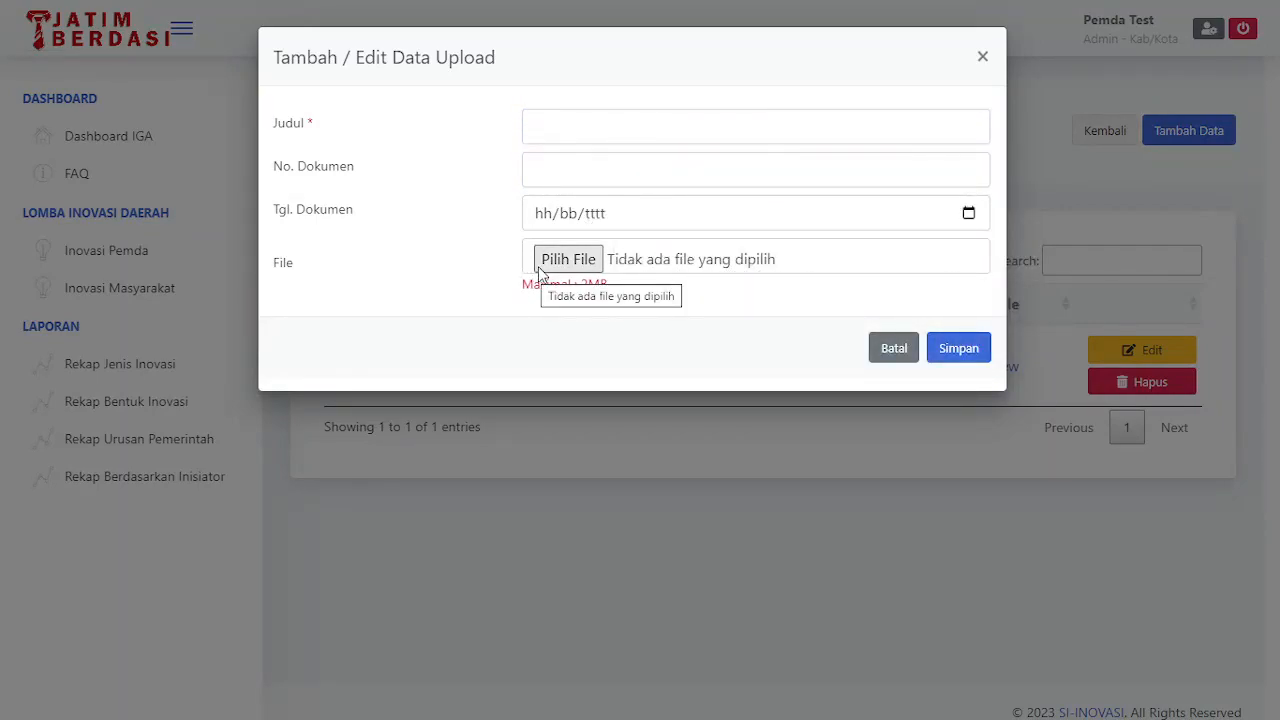
left_click(553, 264)
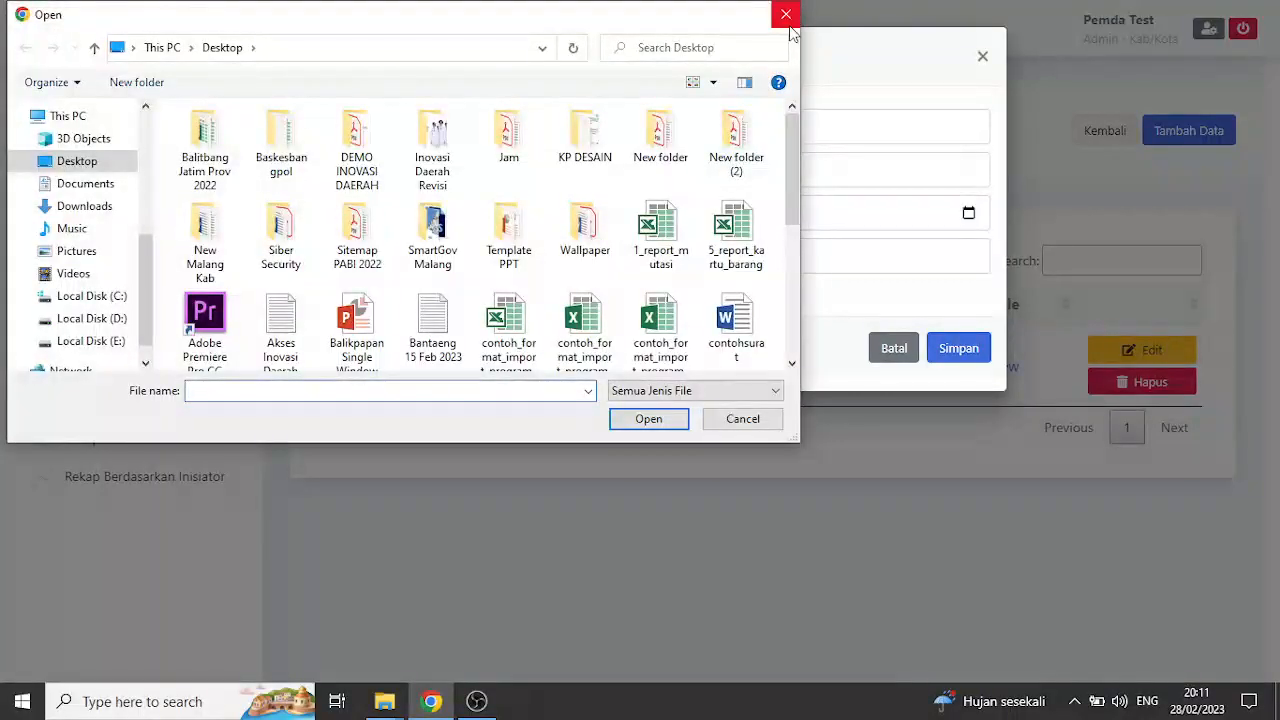
left_click(787, 20)
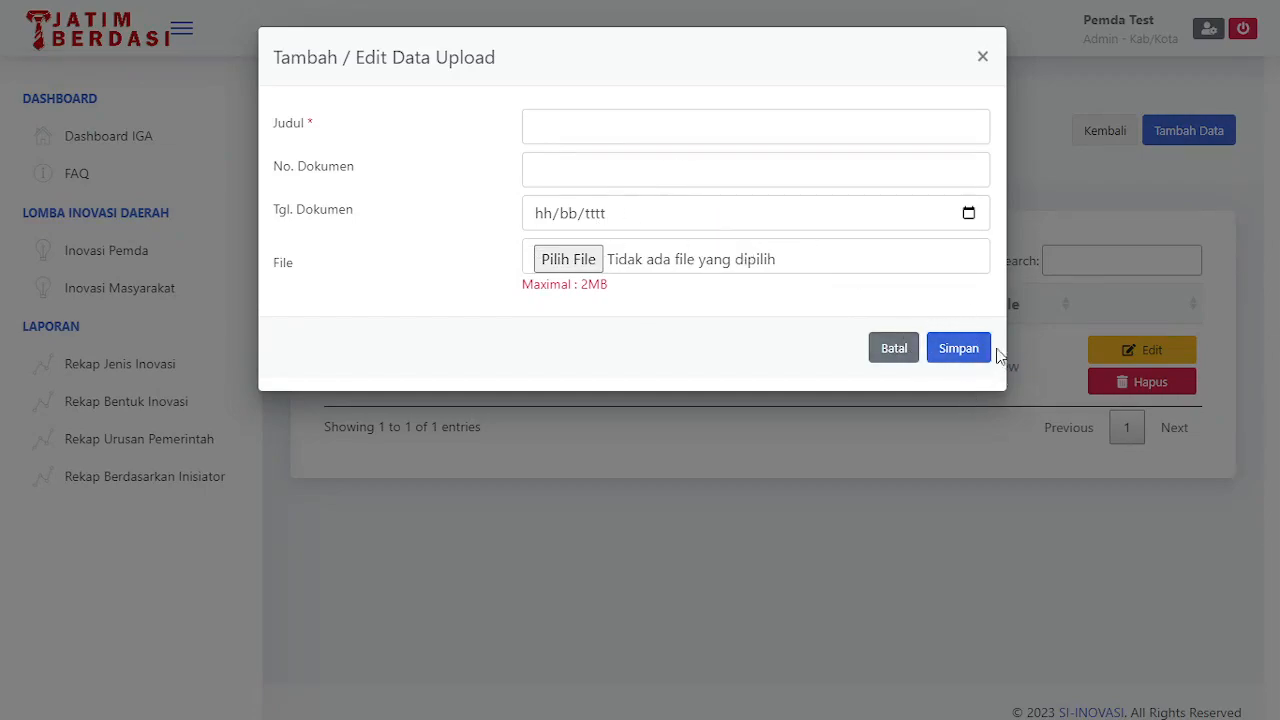
left_click(894, 350)
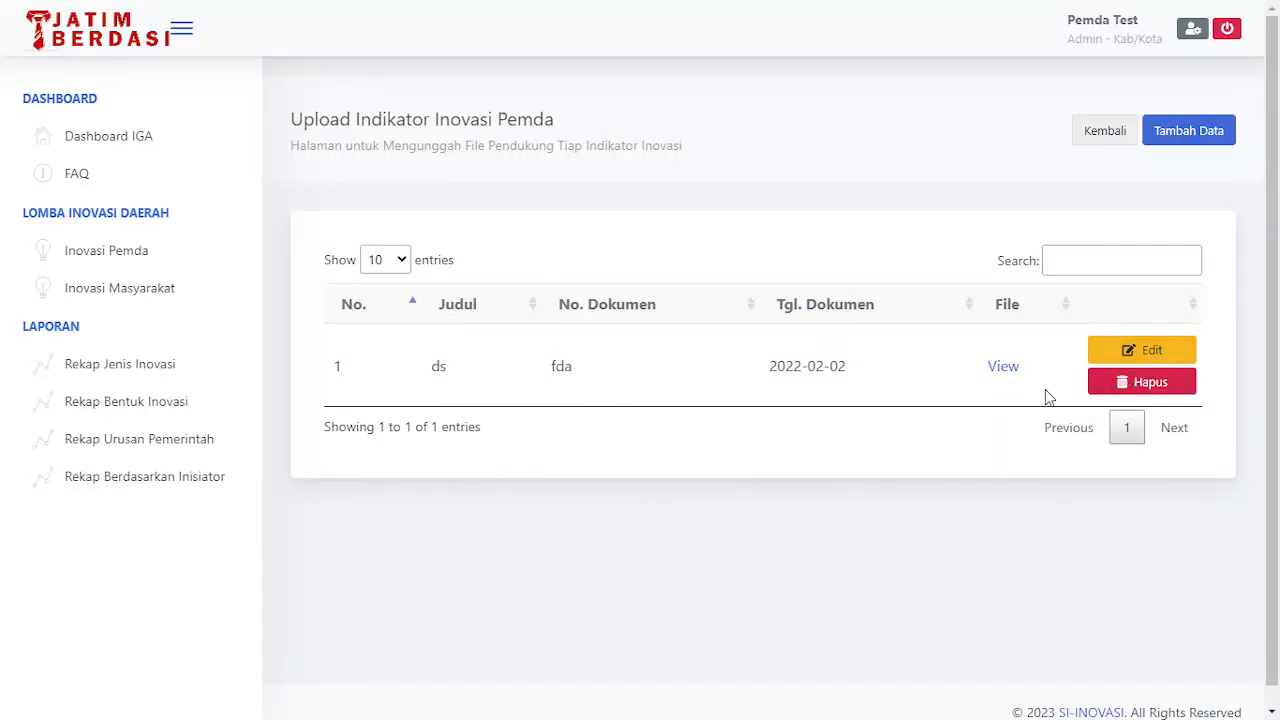
Step: Return to the indicator list, examine the parameter options for weighting Regulasi Inovasi Daerah, and cancel without choosing one
left_click(1104, 131)
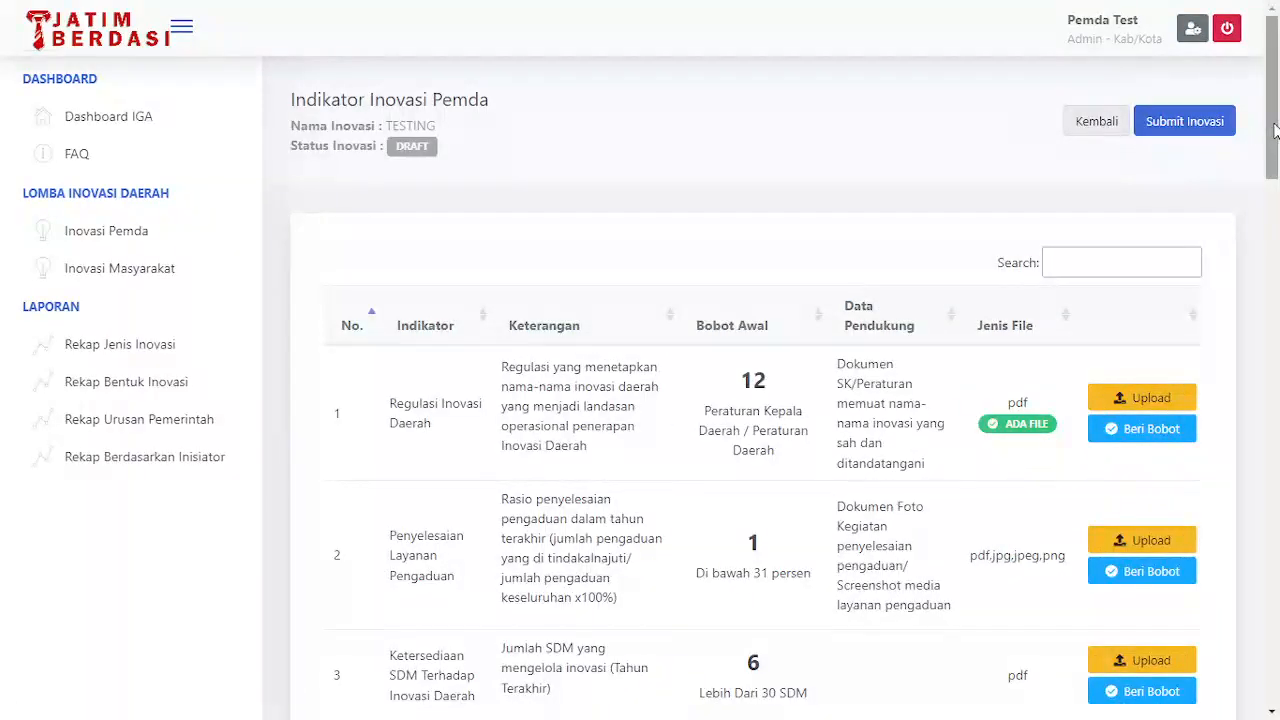
scroll(1277, 128, "down", 2)
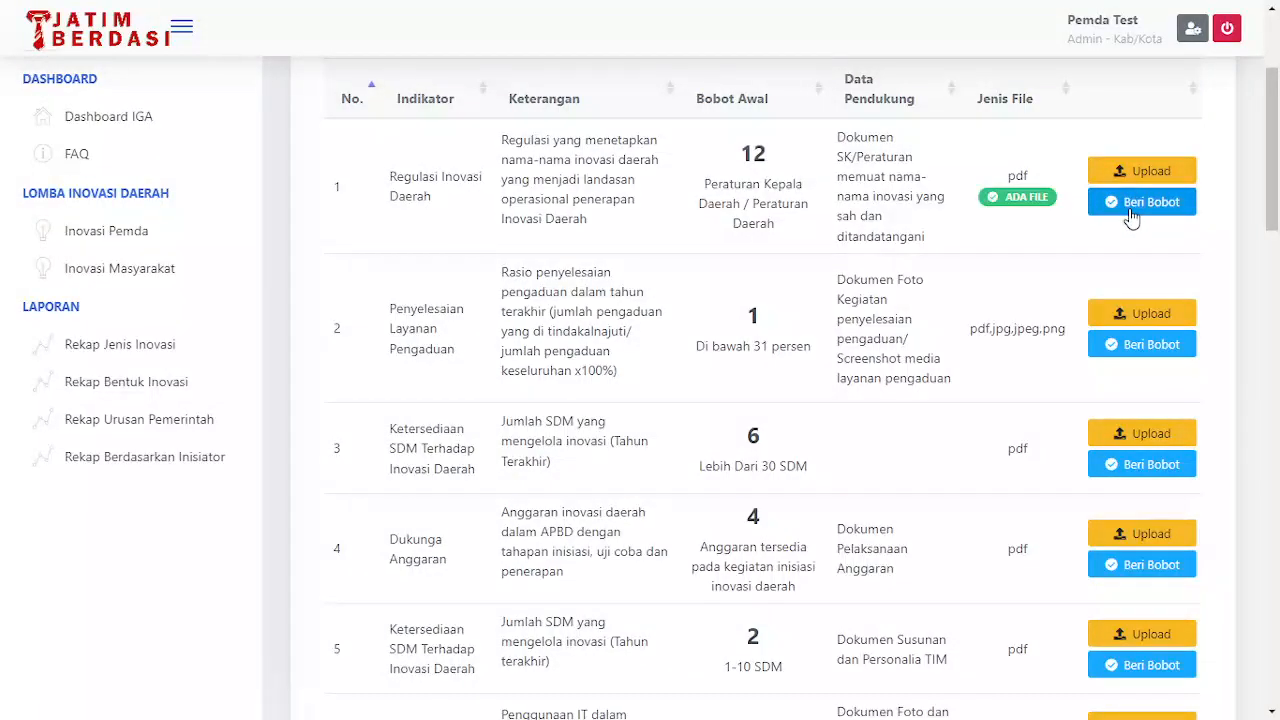
left_click(1131, 210)
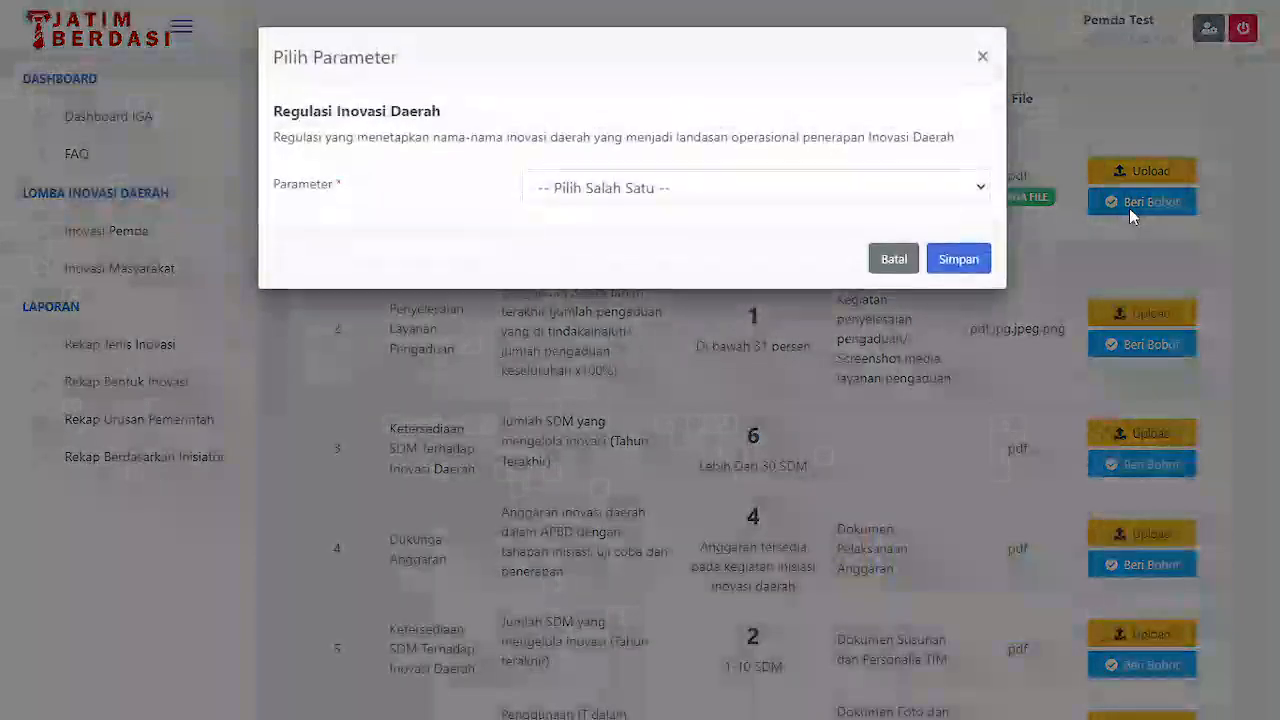
left_click(920, 188)
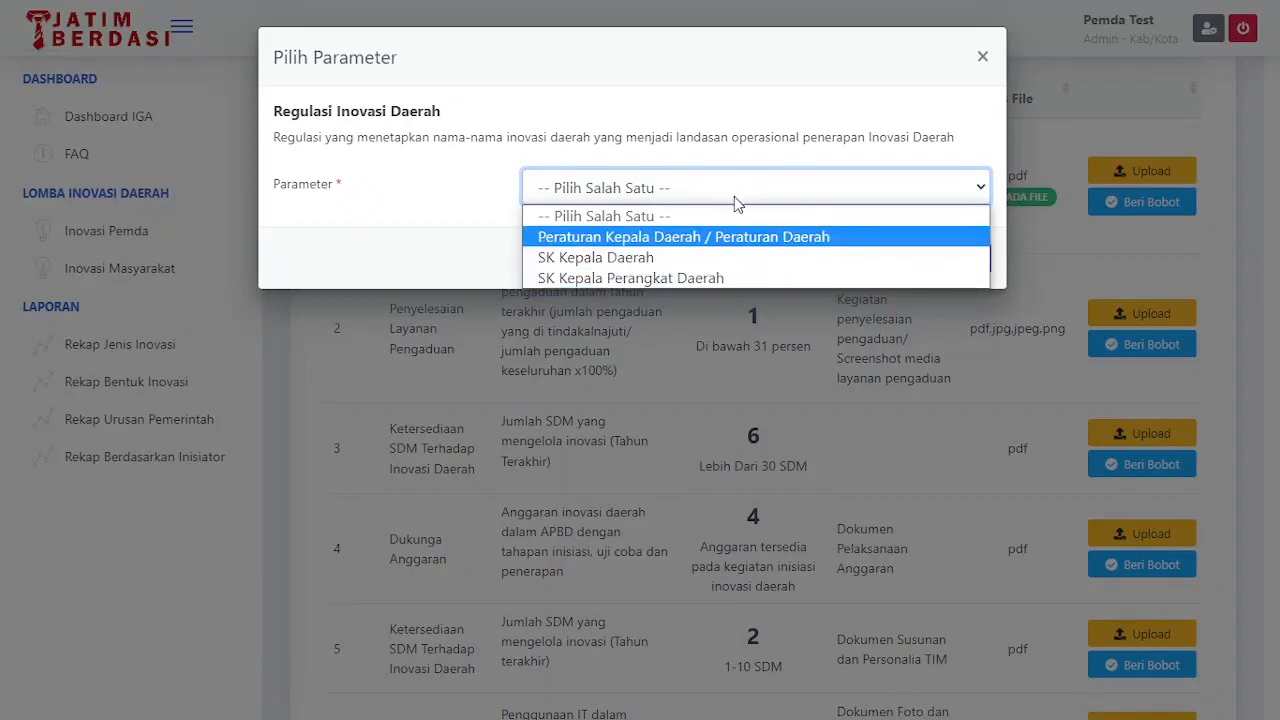
left_click(766, 128)
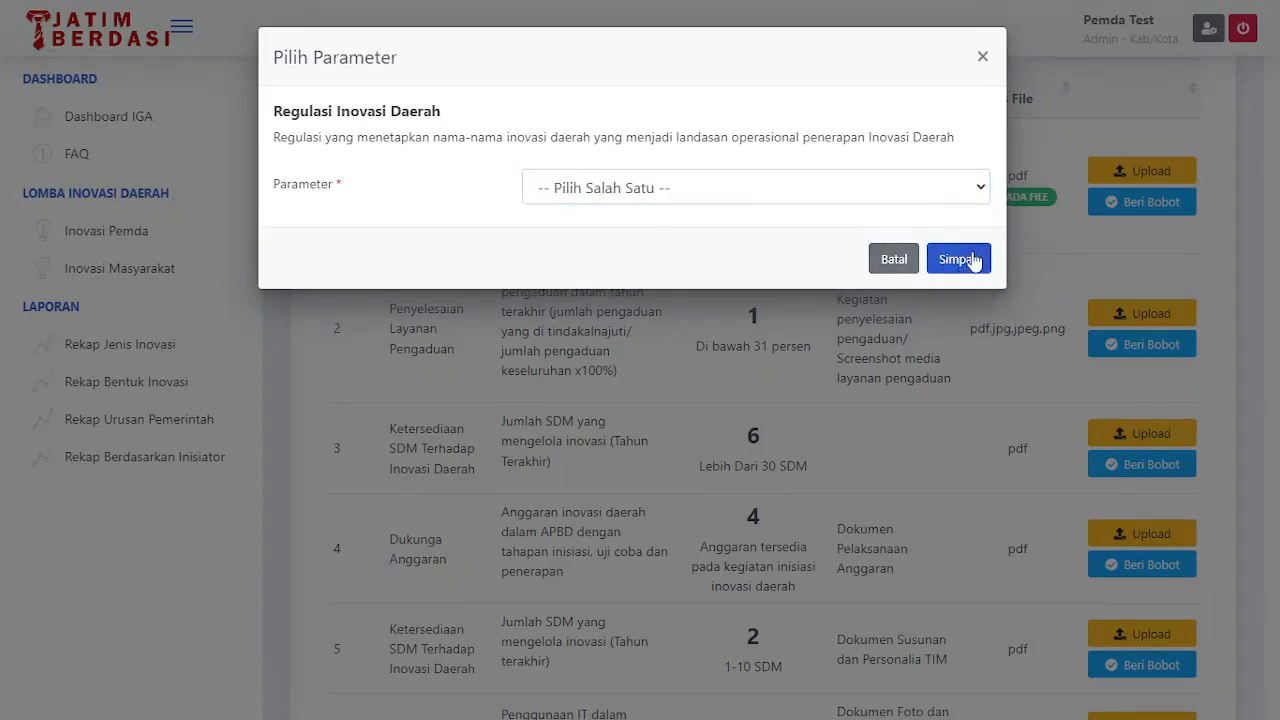
left_click(905, 262)
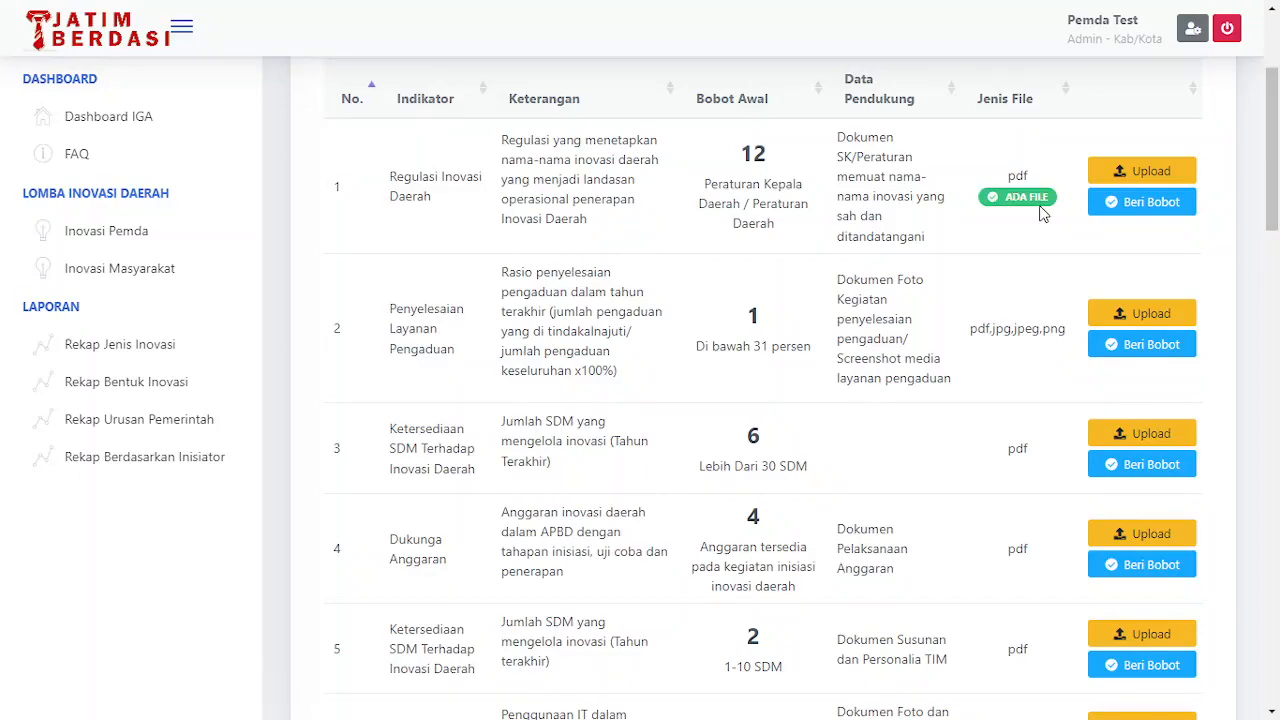
Step: Examine the file marker of the Regulasi Inovasi Daerah indicator and the asterisked indicator Keterlibatan Aktor Inovasi
left_click_drag(1051, 206, 1027, 185)
left_click(985, 228)
left_click(1124, 178)
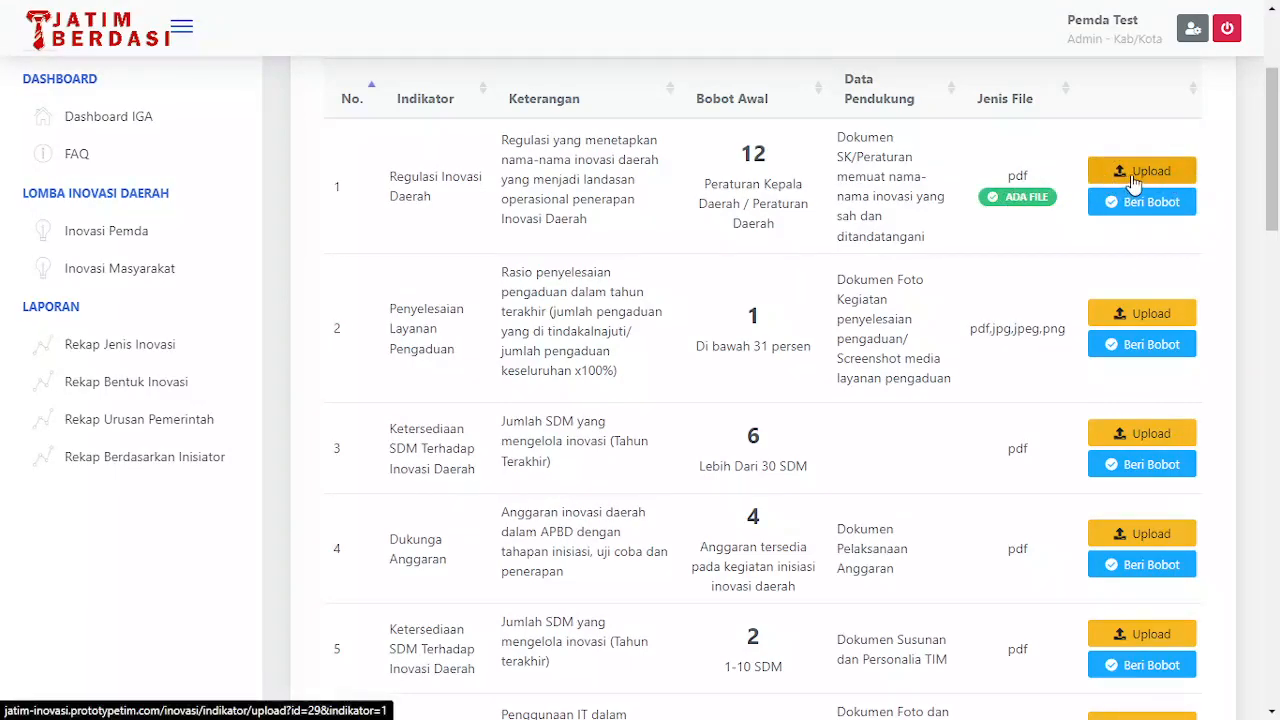
left_click_drag(1274, 185, 1277, 336)
left_click_drag(396, 177, 487, 205)
left_click_drag(372, 184, 477, 199)
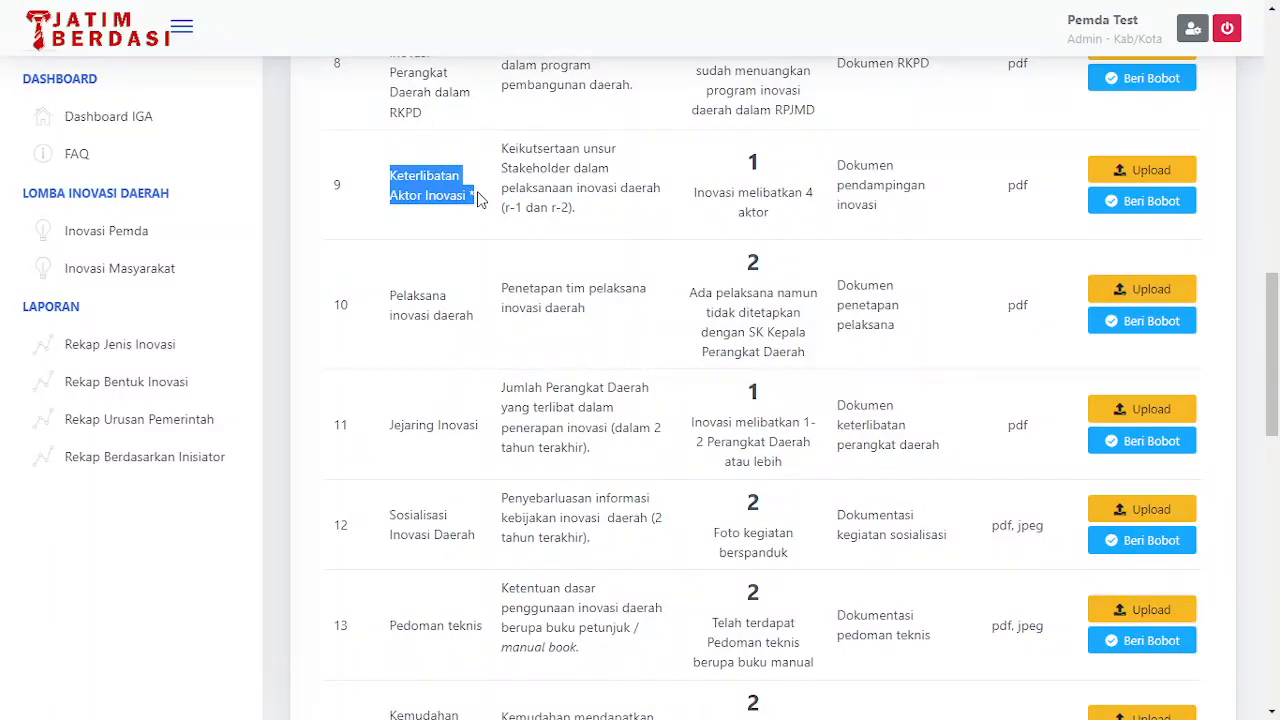
left_click(477, 193)
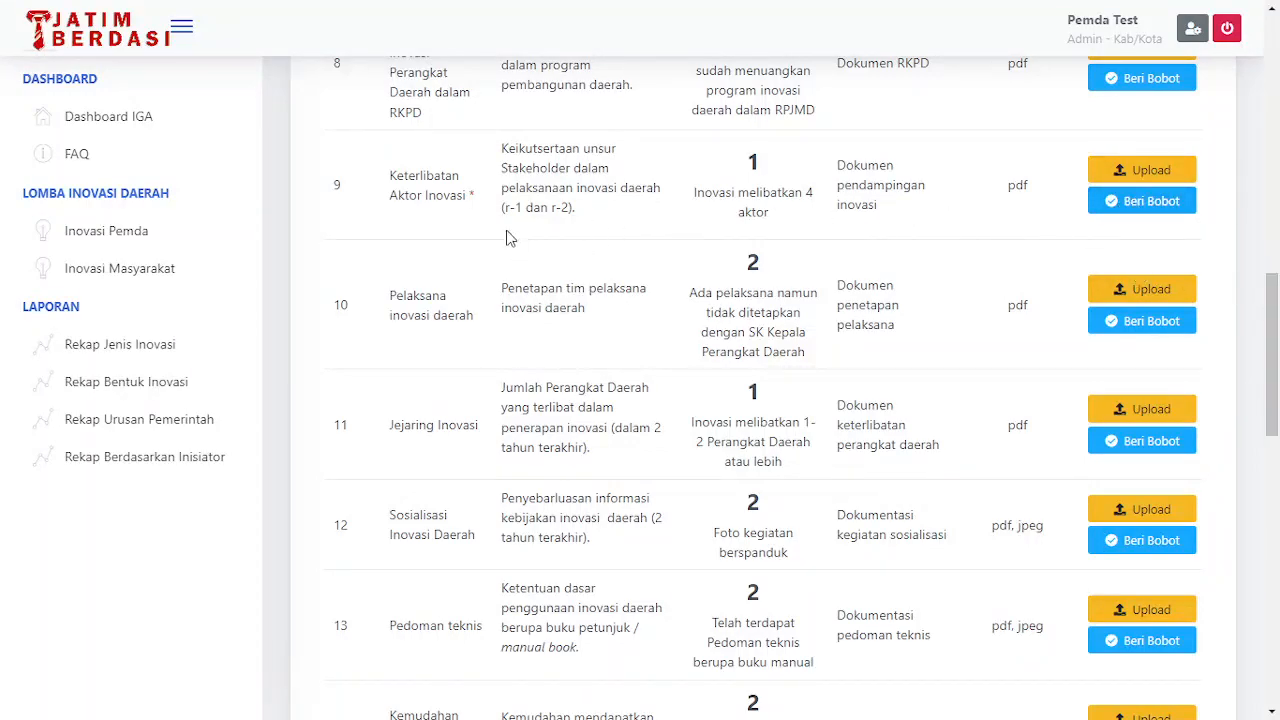
left_click_drag(477, 200, 371, 178)
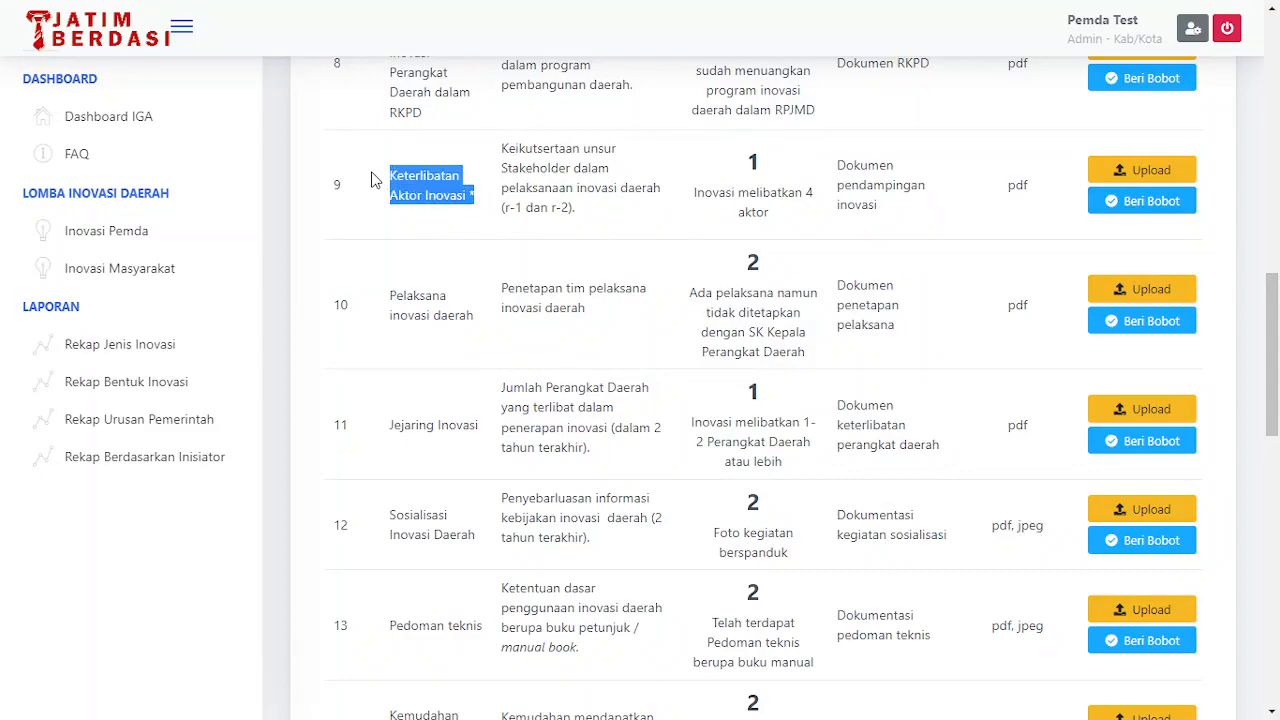
left_click(473, 220)
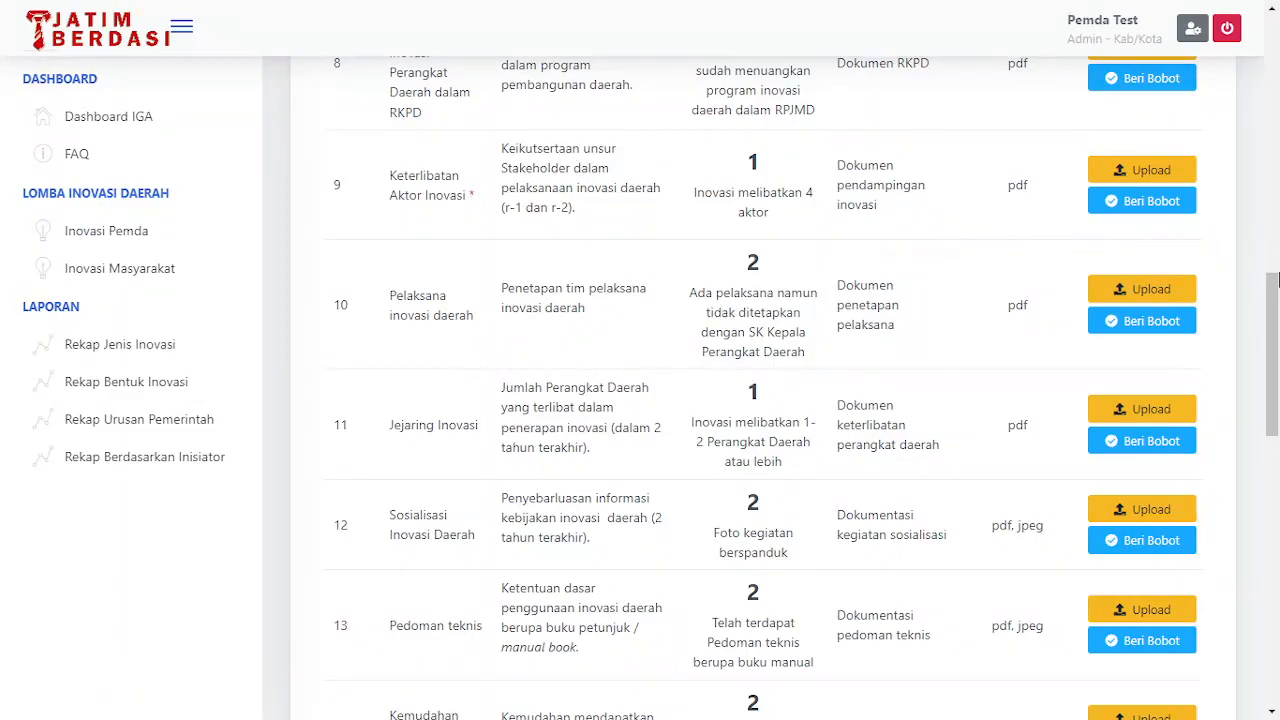
Step: Reopen the supporting files of Regulasi Inovasi Daerah, view the edit form of the ds entry, and close it without saving
scroll(1276, 280, "up", 10)
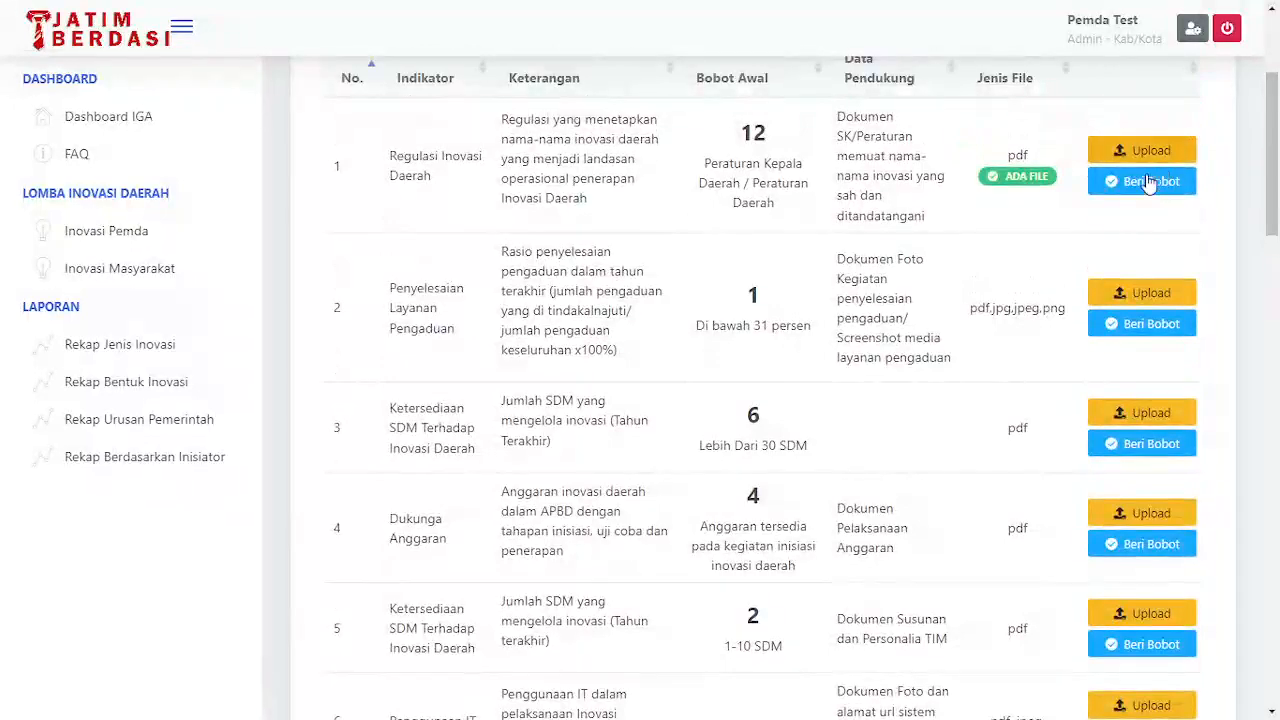
left_click(1148, 152)
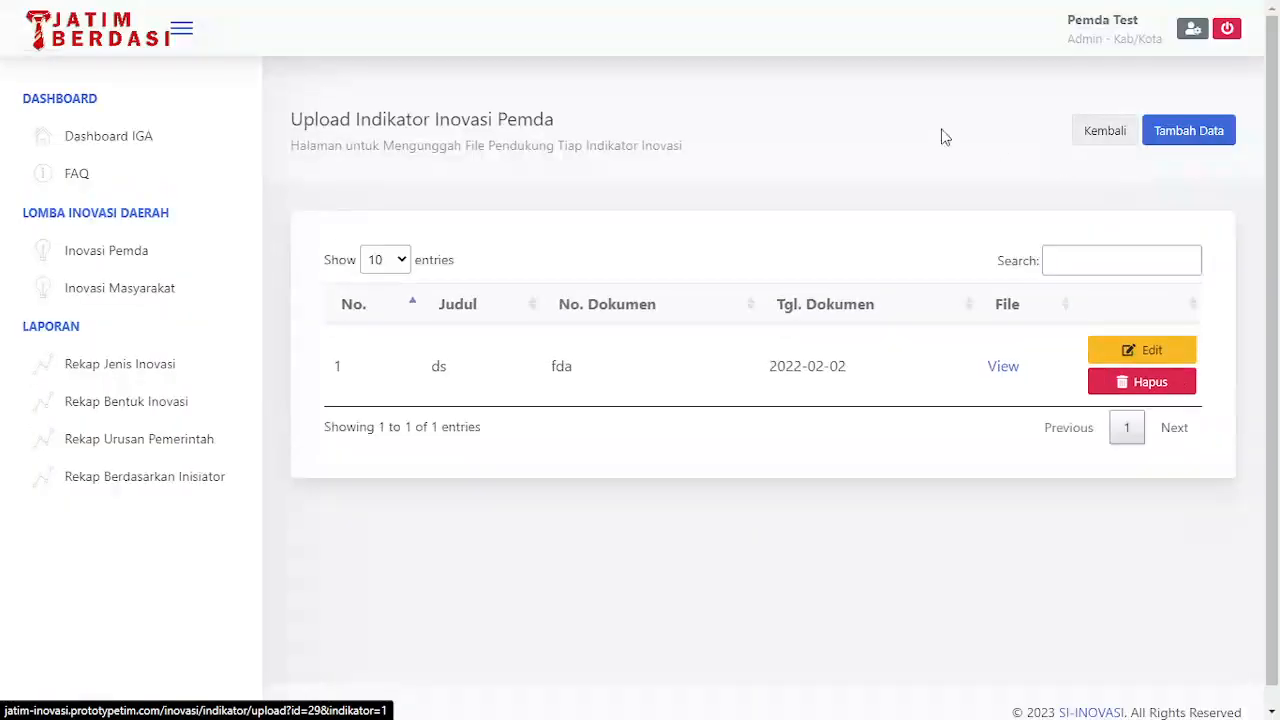
left_click(1121, 52)
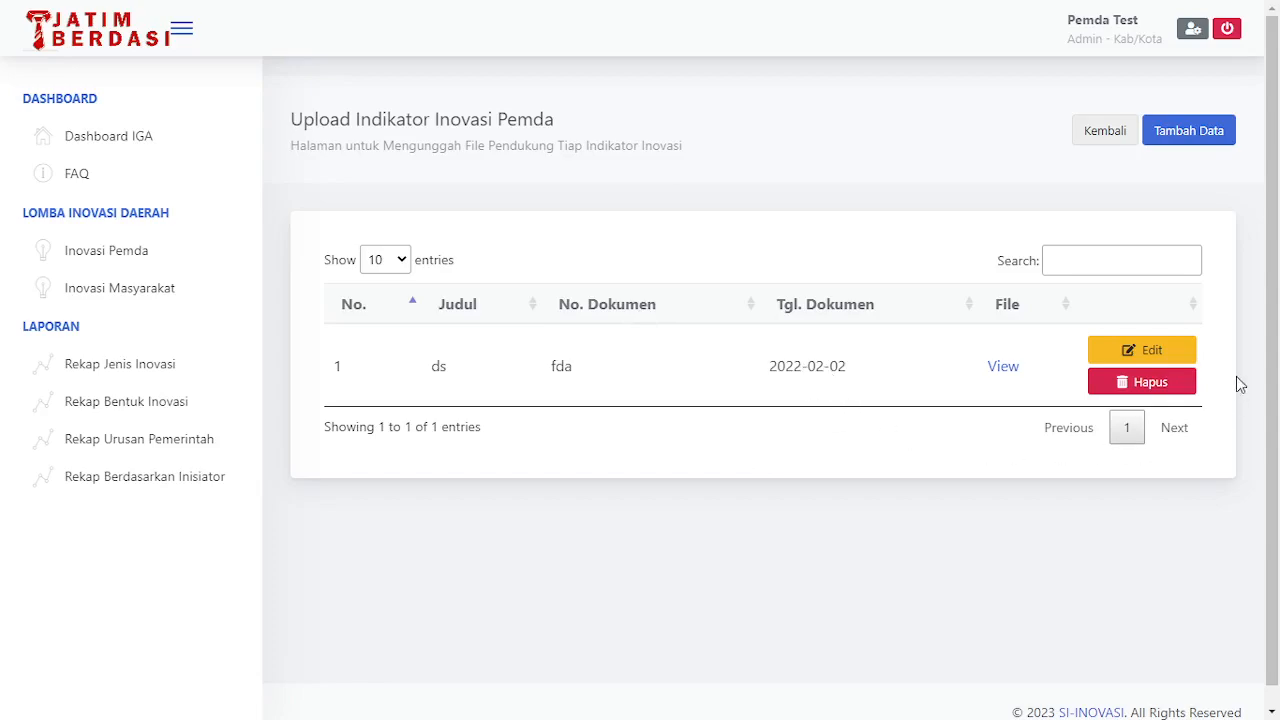
left_click(1155, 355)
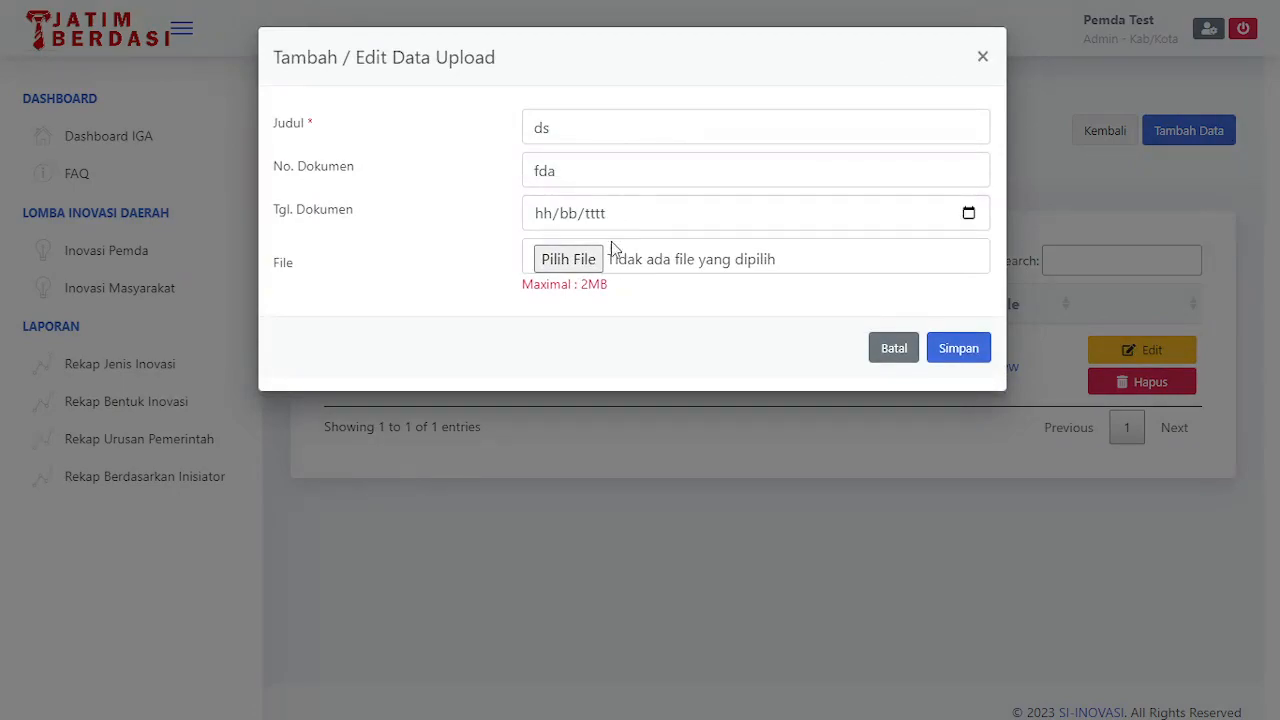
left_click(983, 58)
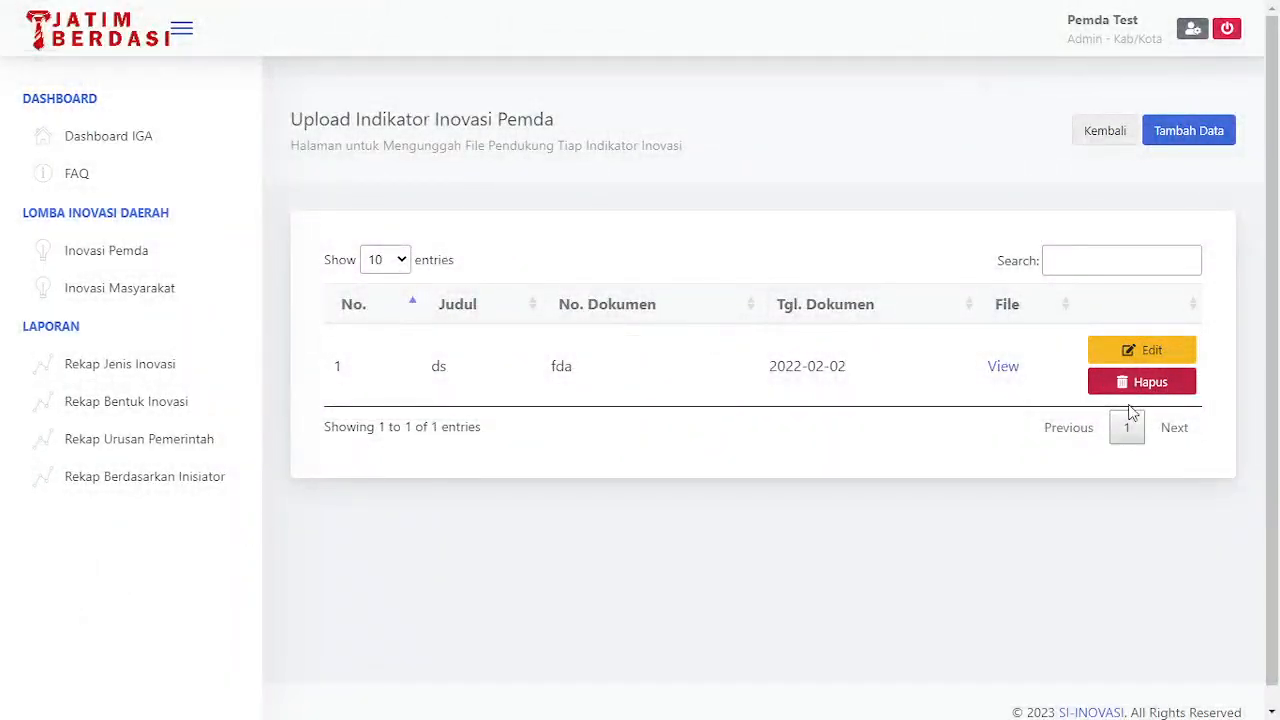
Step: Return to the indicator list of TESTING and review its indicators, including Keterlibatan Aktor Inovasi, up to the submission option
left_click(1093, 133)
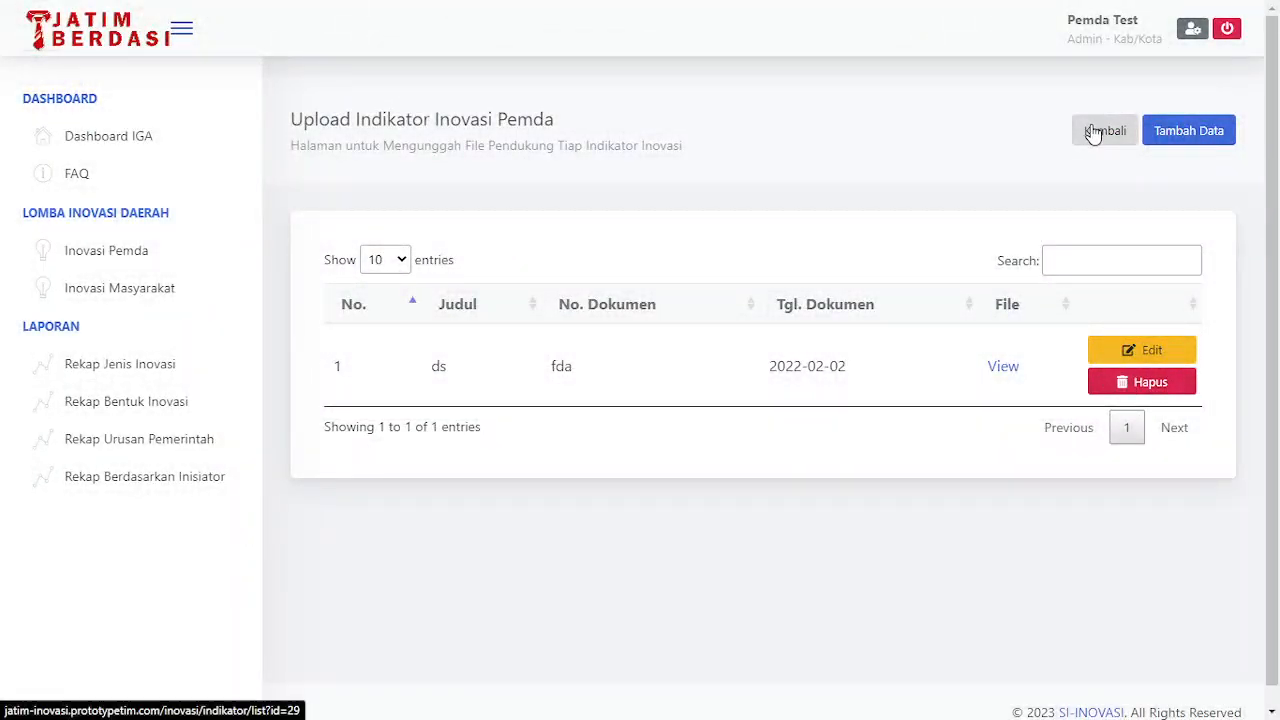
mouse_move(1274, 160)
left_mouse_down()
mouse_move(1278, 241)
mouse_move(1278, 183)
left_mouse_up()
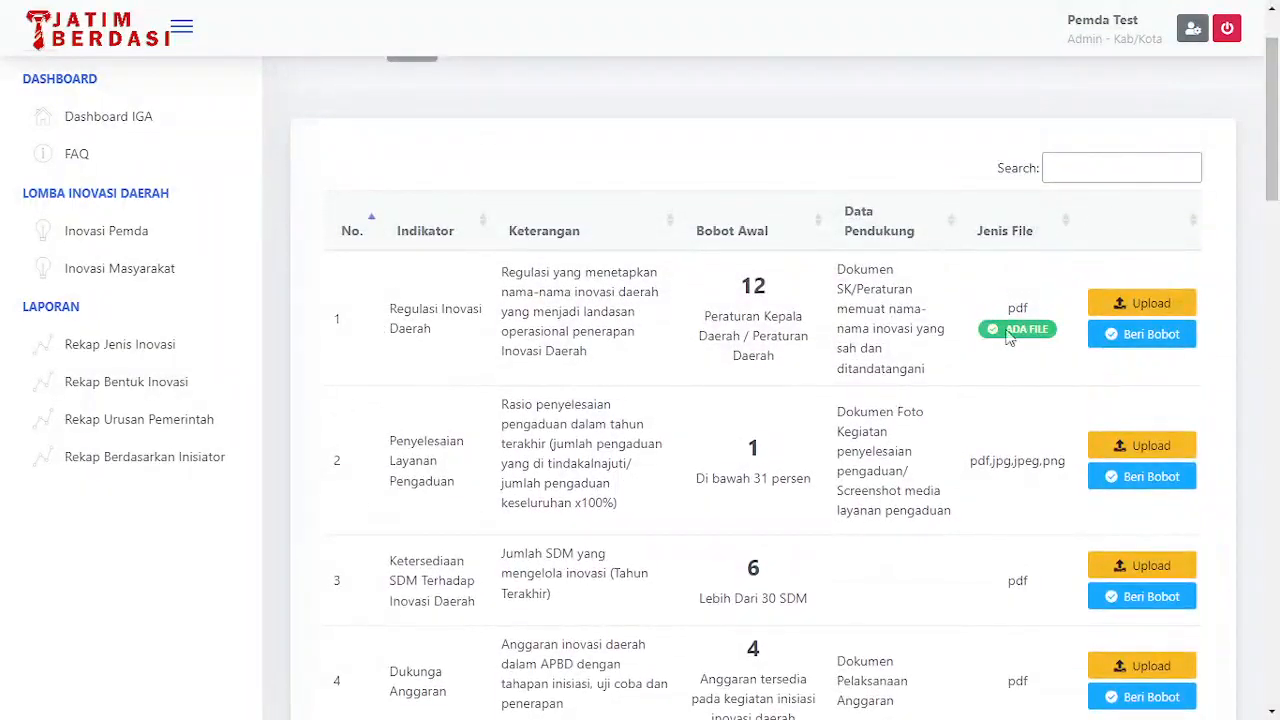
scroll(1277, 182, "down", 2)
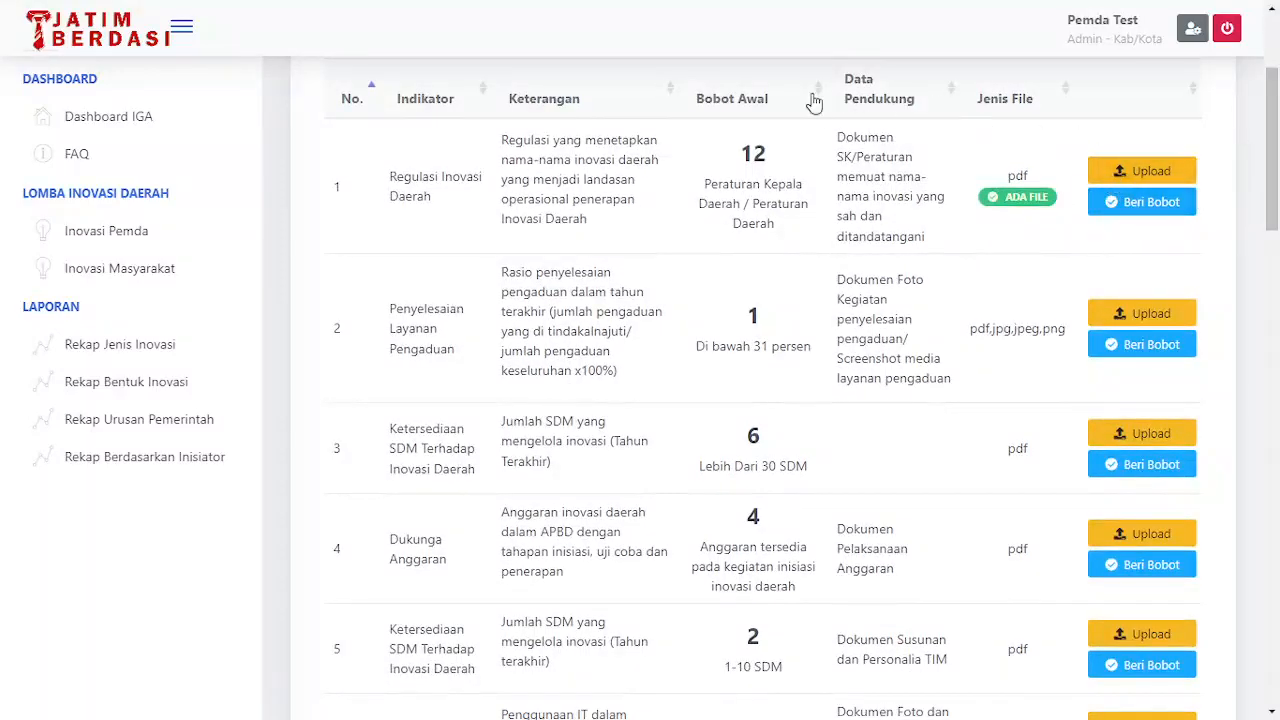
left_click_drag(1277, 185, 1277, 358)
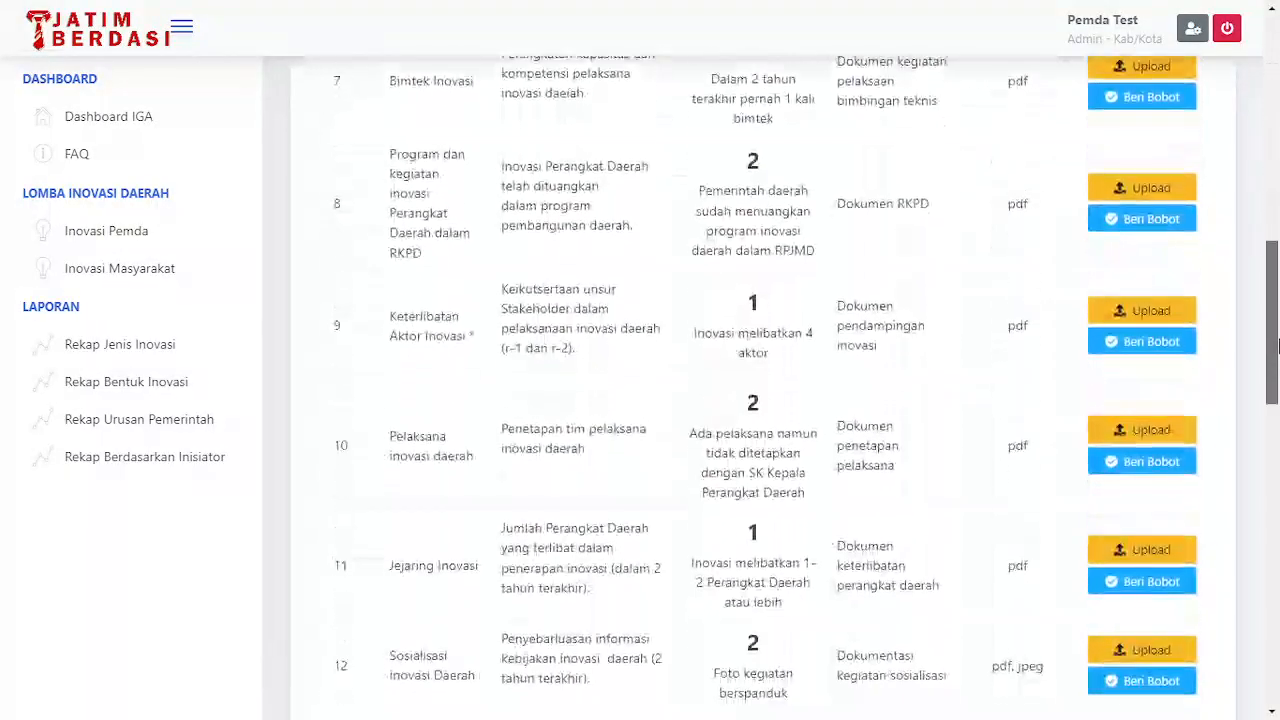
left_click_drag(400, 341, 605, 362)
left_click_drag(1277, 312, 1277, 88)
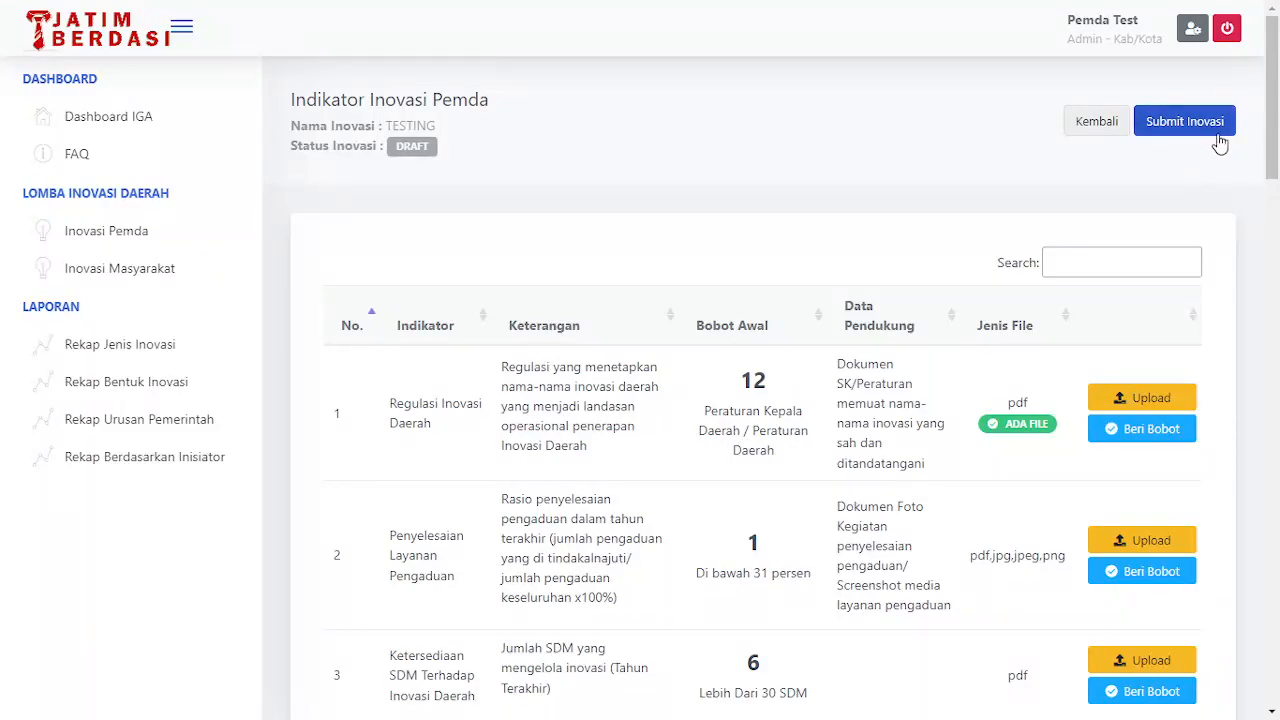
Step: Return to the Pemda innovation list, examine the statuses and available actions, and open the indicators of SIDIRGA
left_click(1110, 128)
left_click_drag(1273, 113, 1273, 367)
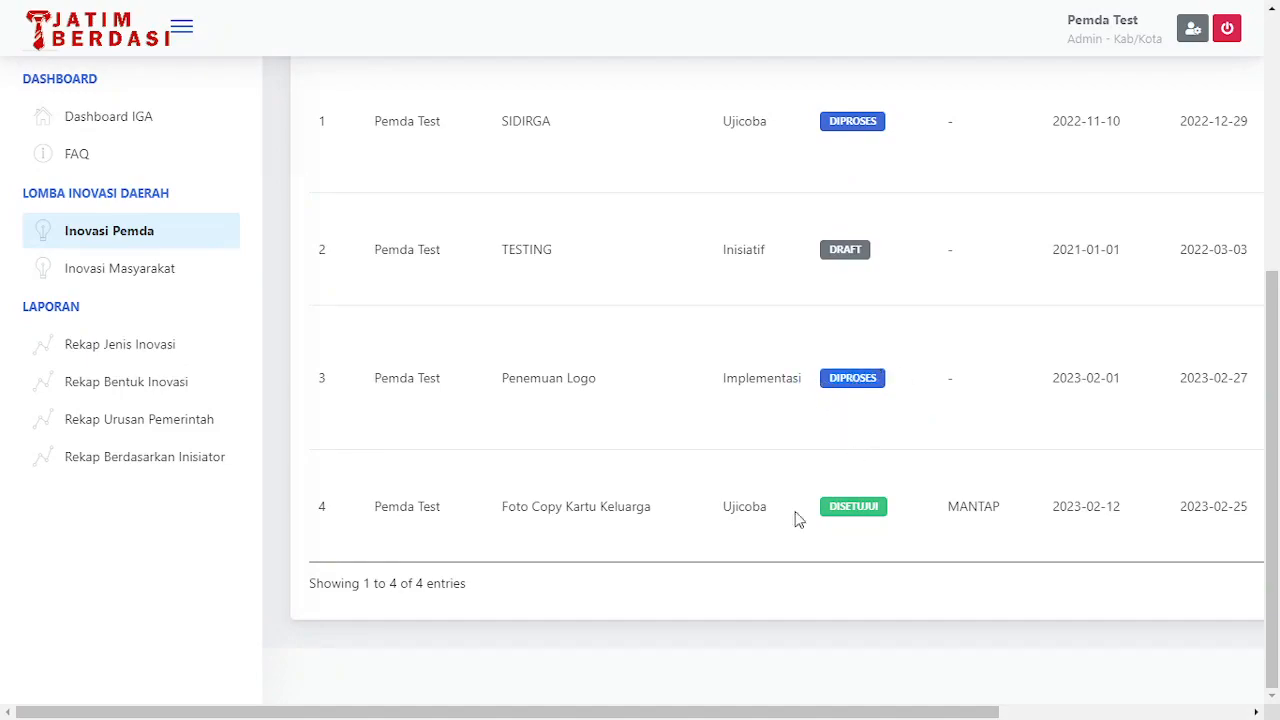
left_click_drag(970, 712, 1220, 712)
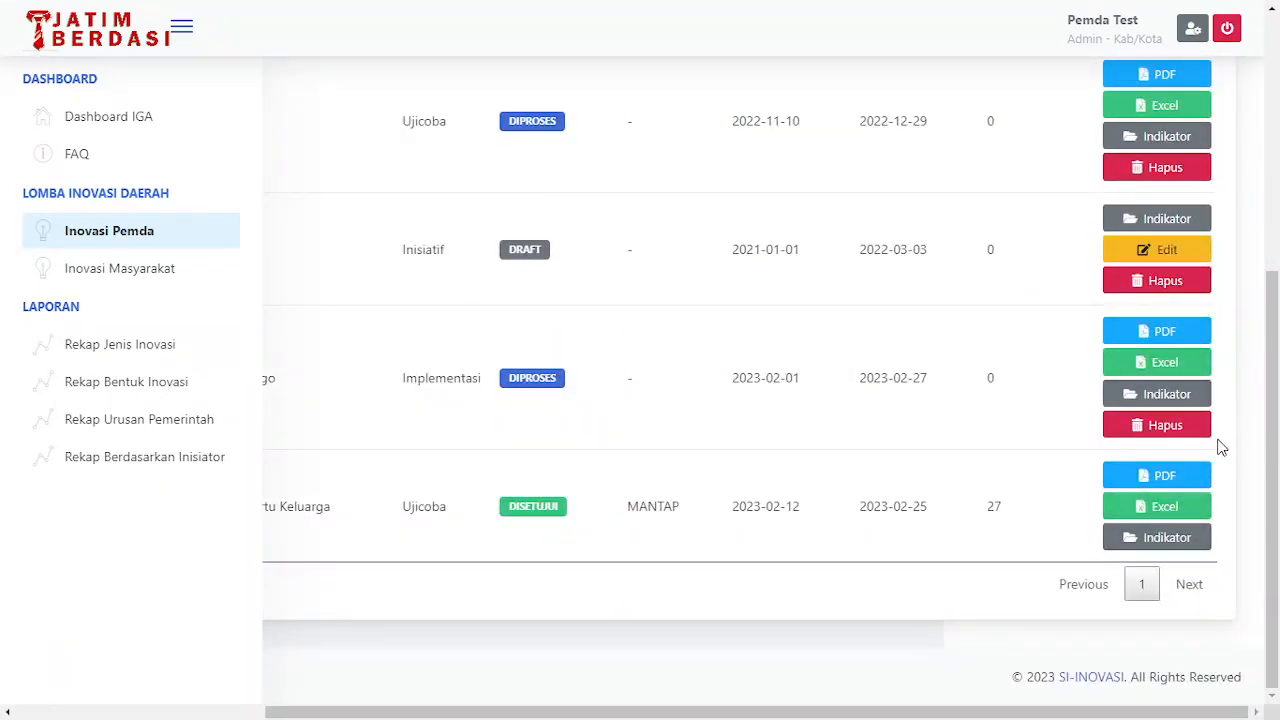
scroll(1270, 350, "up", 1)
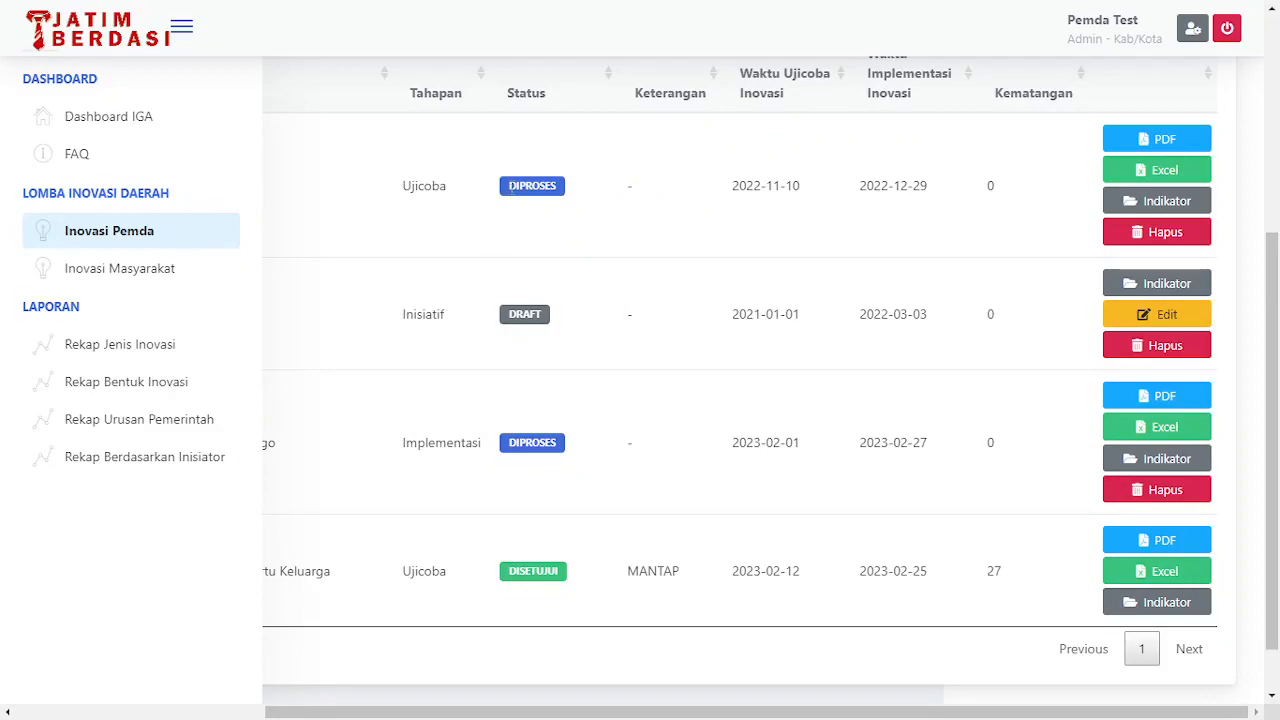
left_click(1173, 210)
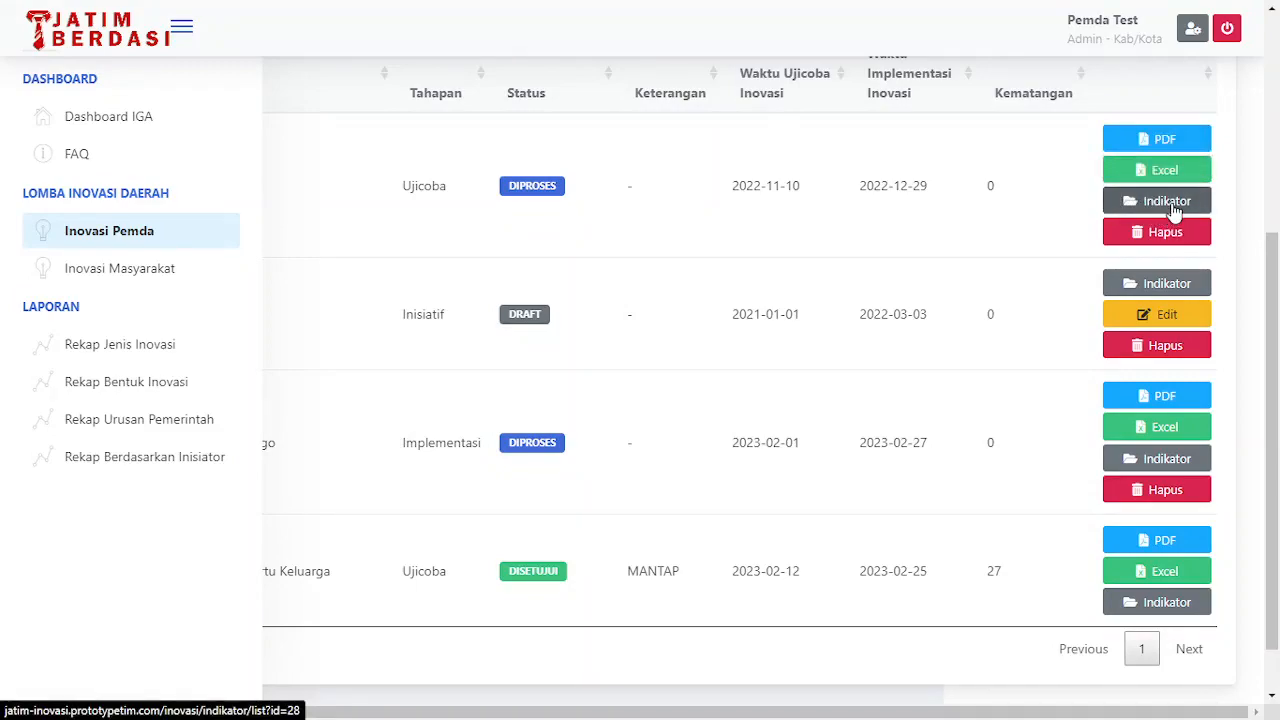